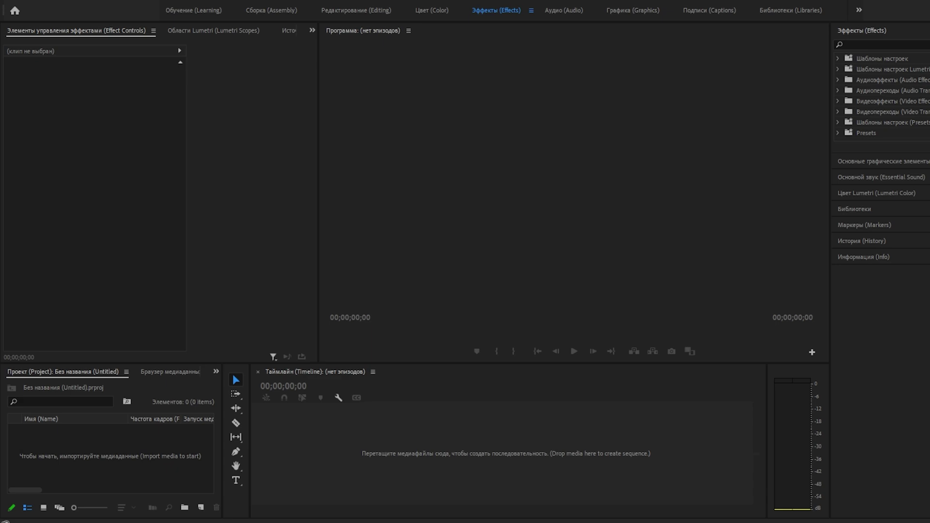
Step: Create a sequence from Летняя покатушка.mp4 and delete the clip's audio from track A1
left_click_drag(707, 465, 291, 467)
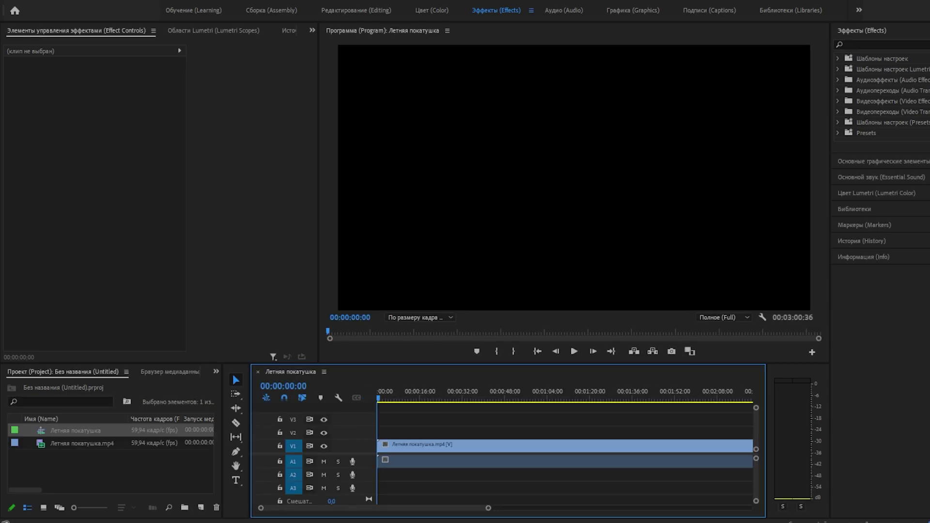
left_click(444, 451)
left_click_drag(379, 399, 437, 399)
left_click(526, 484)
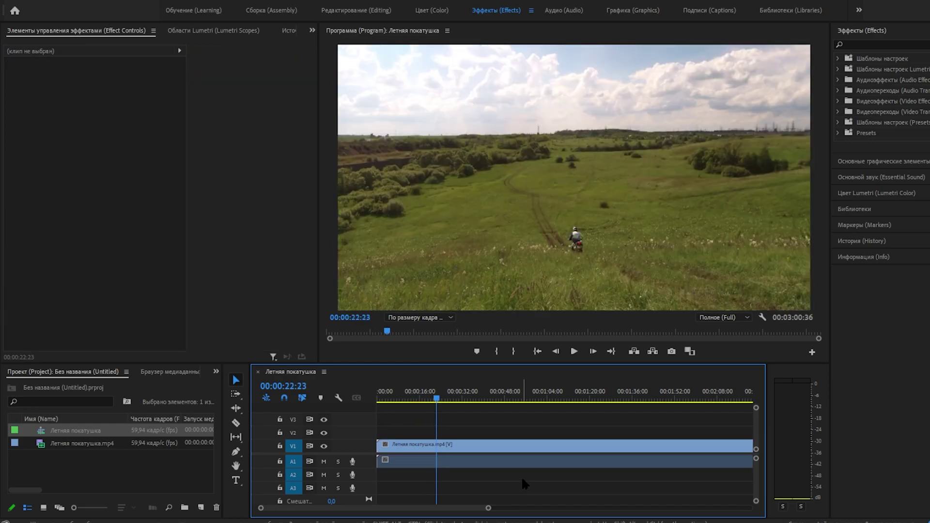
left_click(479, 461, "alt")
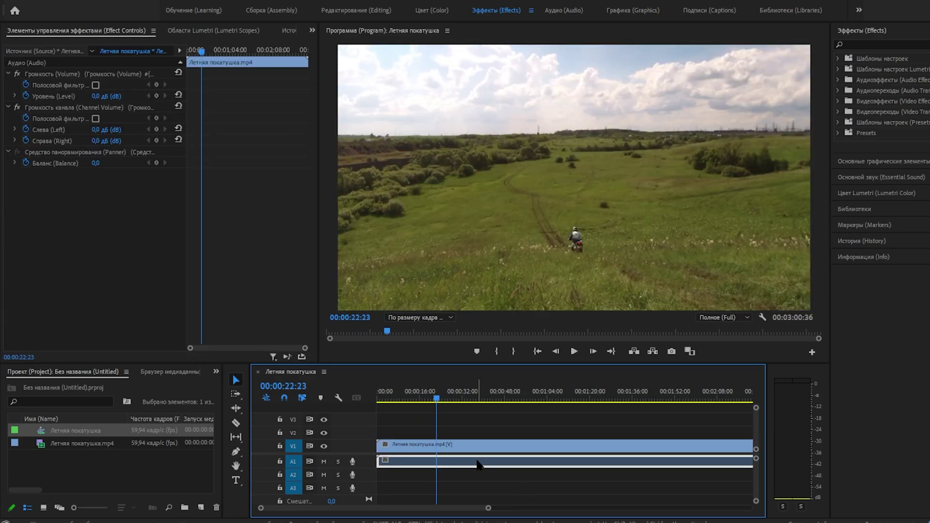
key("Delete")
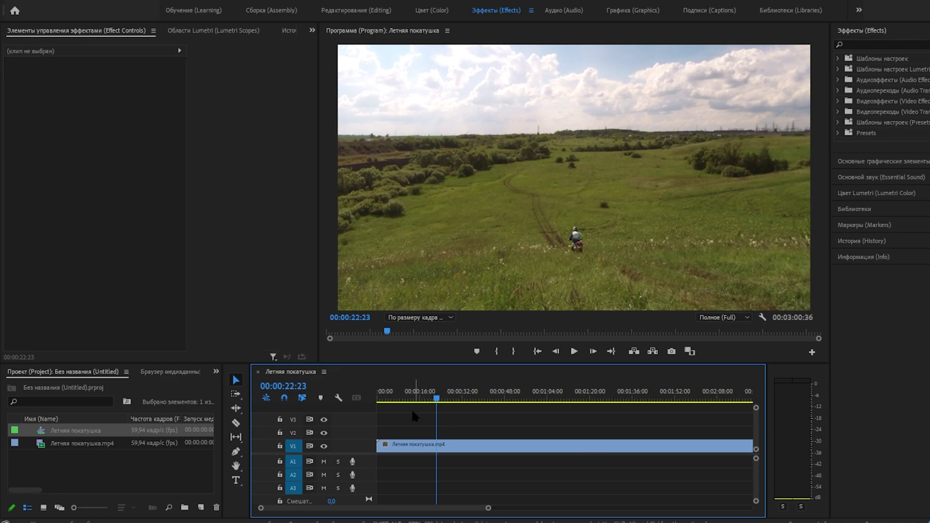
Step: Split the video clip at 00:00:22:23, delete the part before the cut, and move the remainder to the sequence start
left_click(236, 423)
left_click(437, 444)
left_click(236, 380)
left_click(429, 449)
key("Delete")
left_click_drag(466, 446, 392, 449)
Step: Split the video clip at 00:01:22:19 and delete everything after the cut
left_click_drag(435, 401, 595, 414)
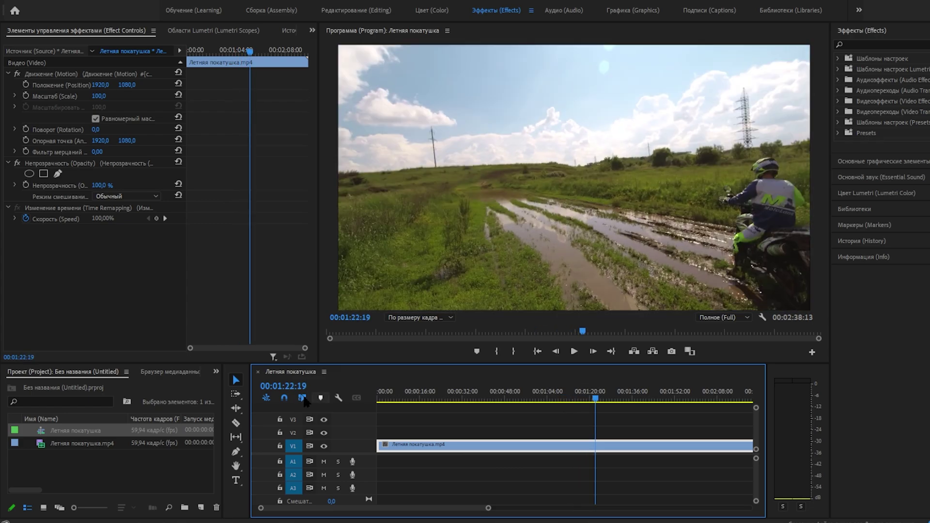
left_click(236, 422)
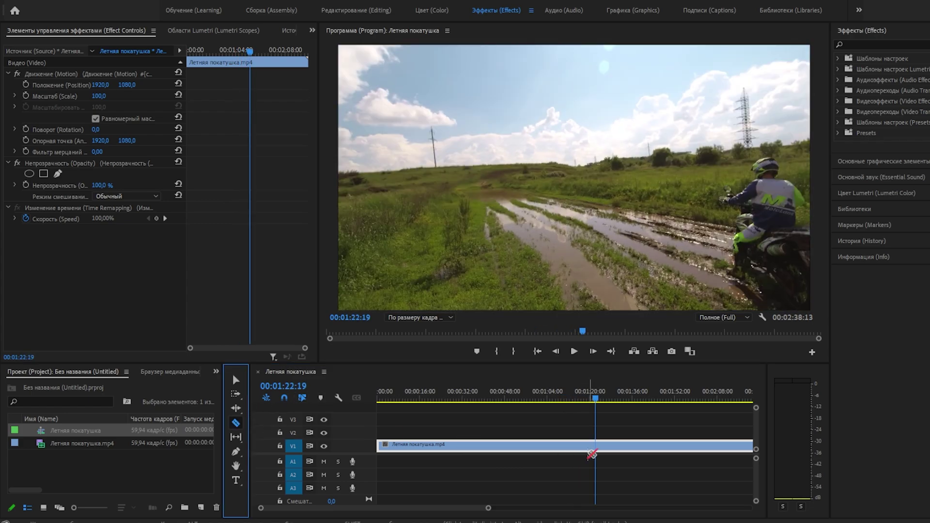
left_click(598, 444)
key("v")
left_click(655, 446)
key("Delete")
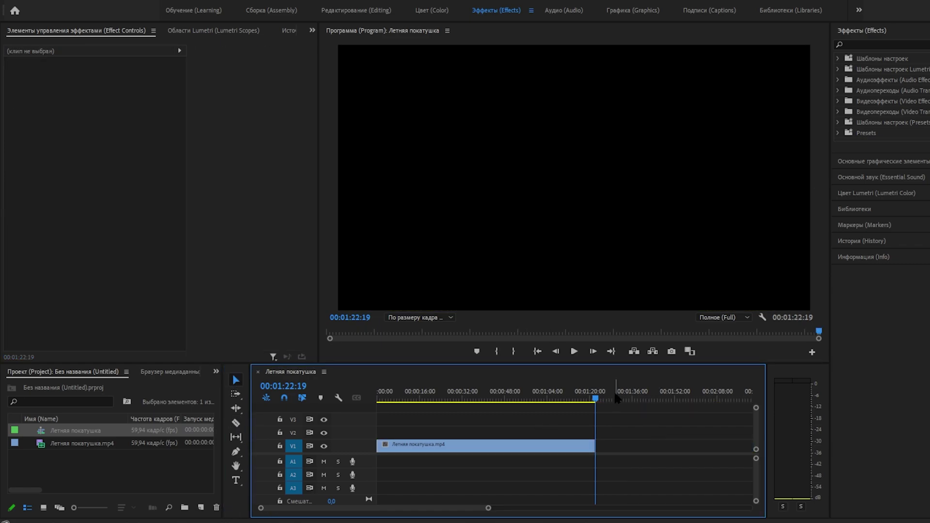
left_click_drag(597, 400, 489, 407)
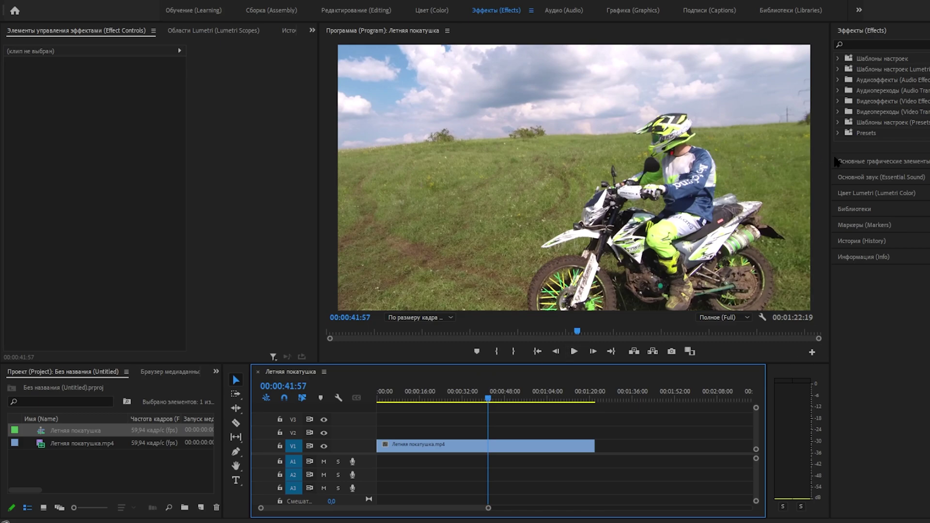
right_click(858, 134)
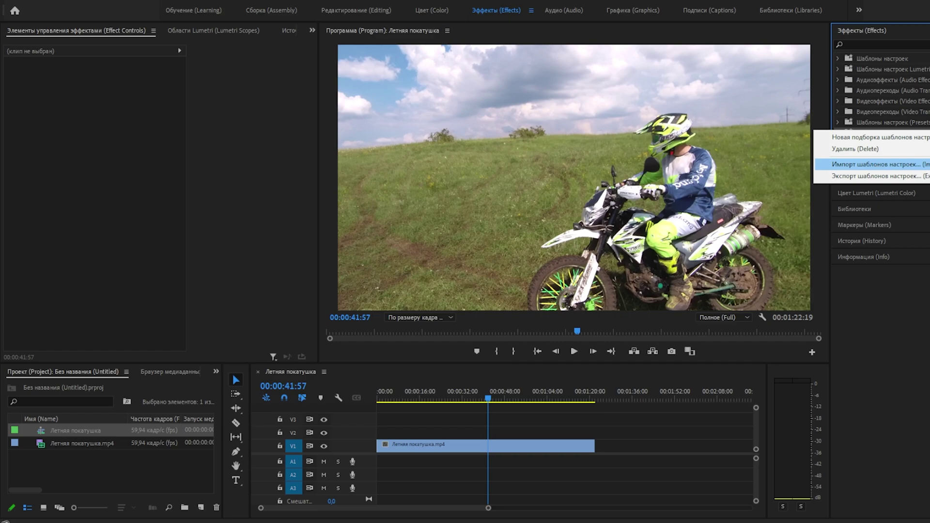
left_click(872, 164)
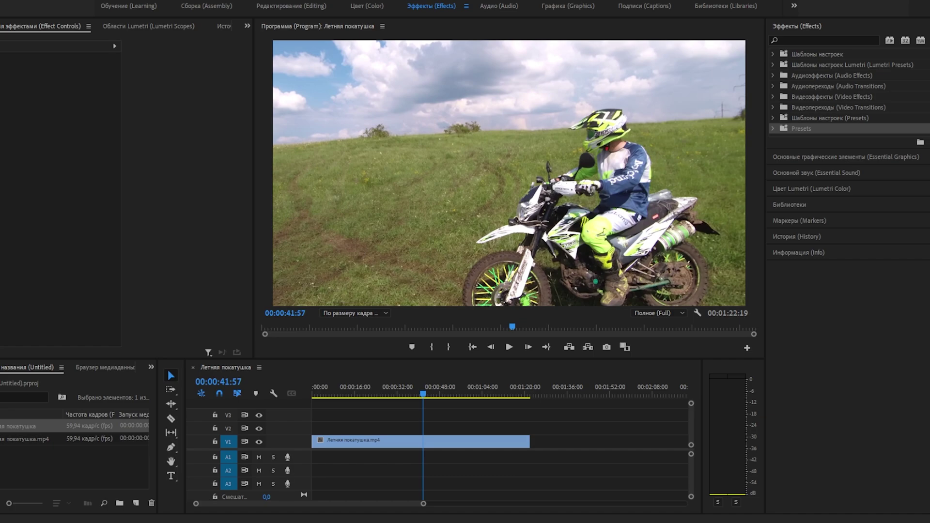
right_click(806, 130)
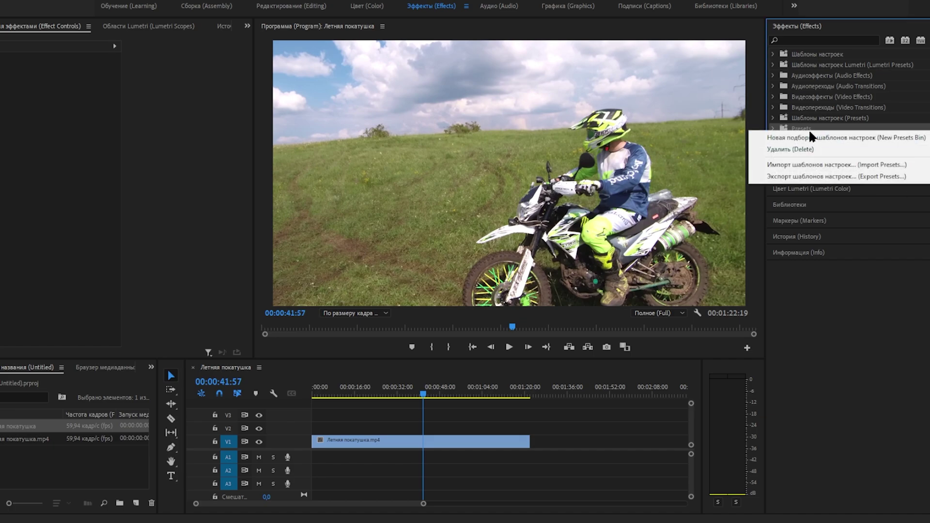
left_click(797, 164)
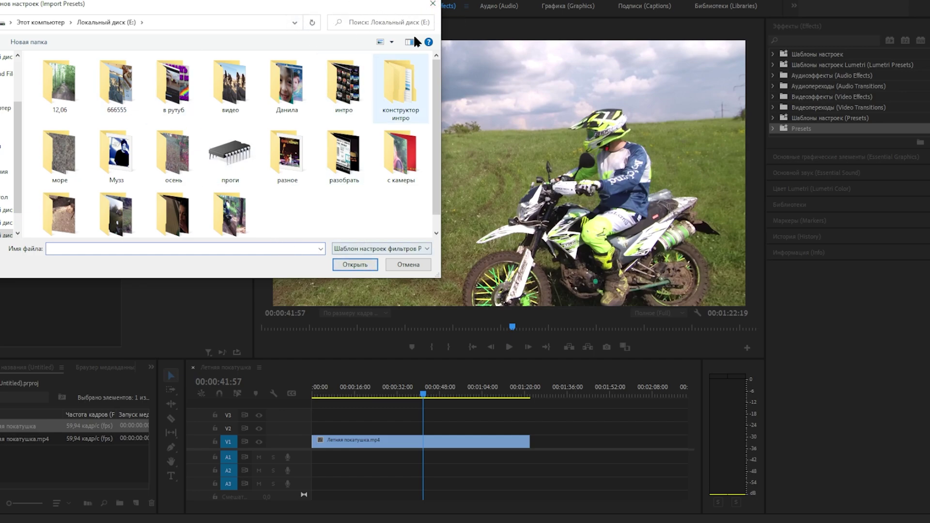
left_click(433, 5)
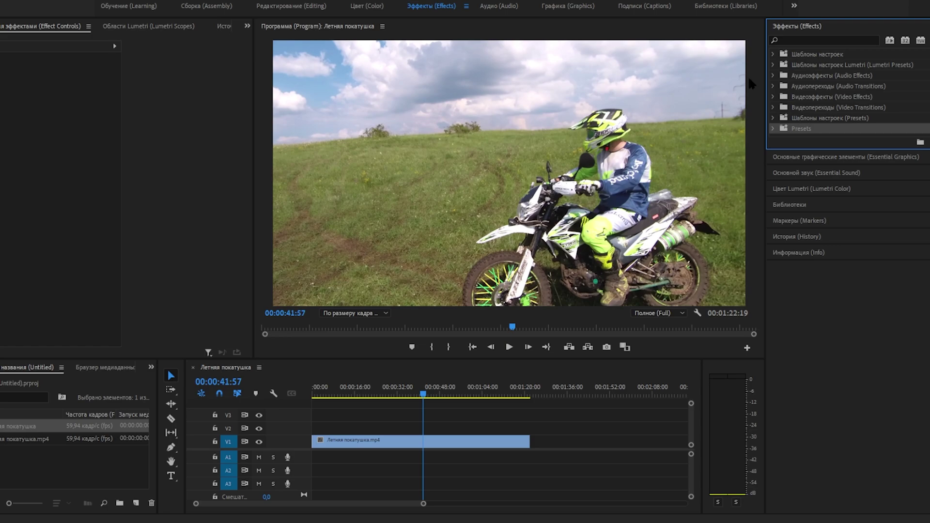
Step: Expand the Presets bin in the effects list and select the Luxury_Transitions folder
left_click(773, 128)
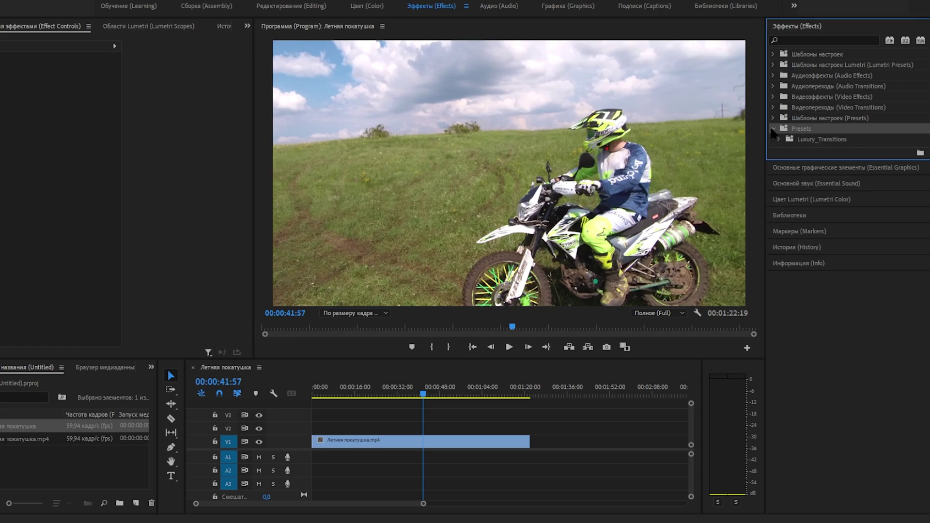
left_click(816, 139)
left_click_drag(817, 145, 441, 457)
Step: Split the video clip on V1 at 00:00:21:47 with the Razor tool
left_click_drag(422, 395, 417, 398)
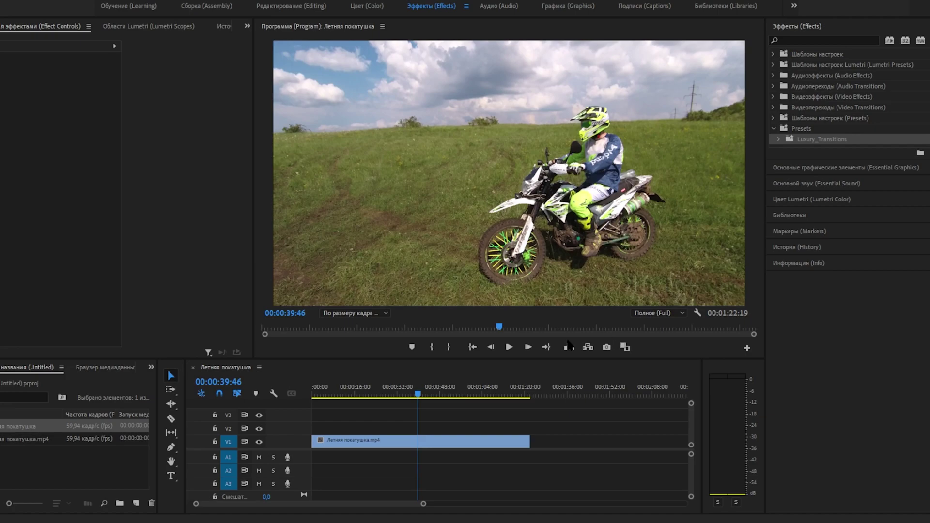
left_click(380, 409)
mouse_move(379, 402)
left_mouse_down()
mouse_move(354, 407)
mouse_move(369, 406)
left_mouse_up()
left_click(171, 418)
left_click(369, 441)
Step: Split the remaining footage on V1 at 00:00:48:45 and once more about 20 seconds further along
left_click(458, 402)
left_click_drag(458, 408, 441, 400)
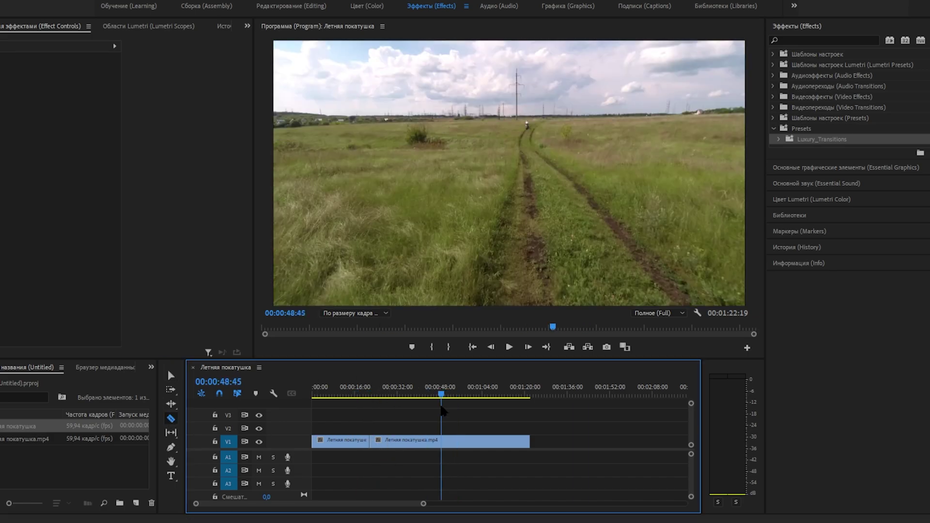
left_click(441, 441)
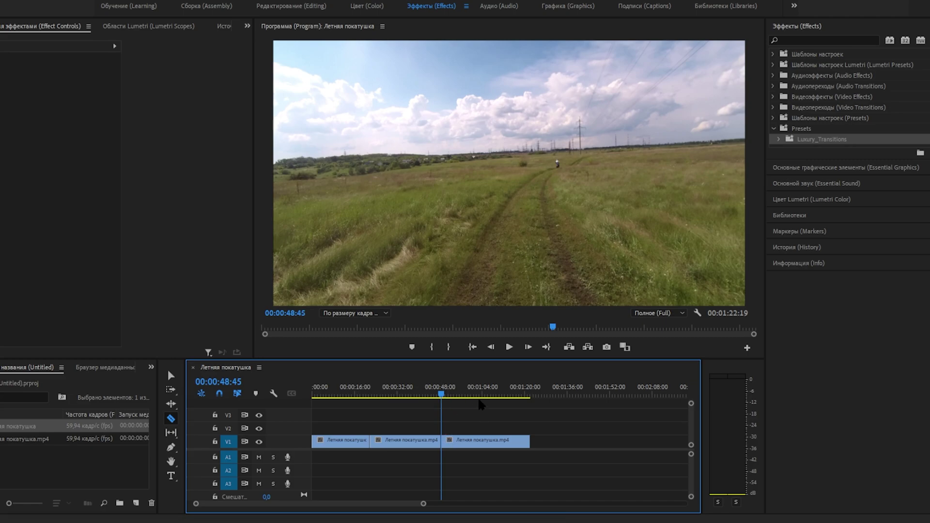
left_click_drag(442, 393, 494, 398)
left_click(492, 441)
left_click(171, 375)
Step: Place the playhead on the first cut at 00:00:21:47
left_click_drag(492, 394, 350, 407)
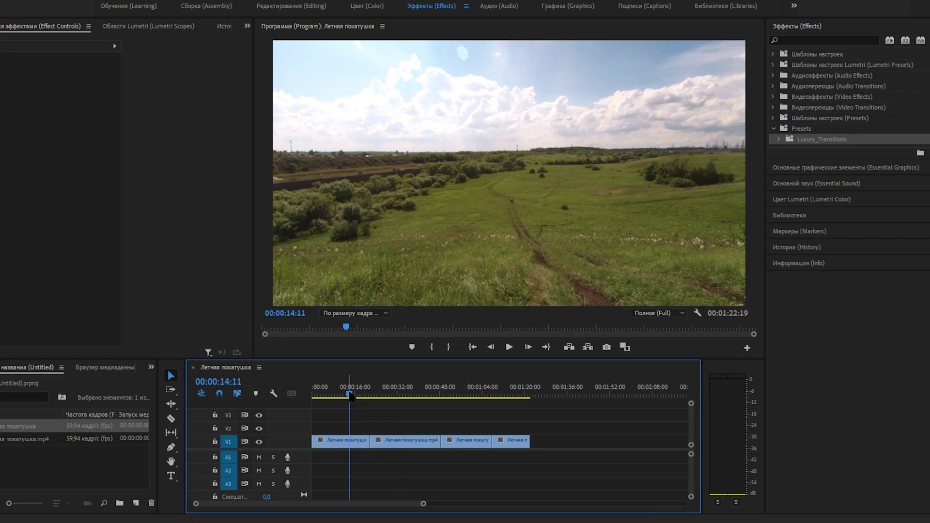
left_click_drag(351, 405, 369, 403)
left_click_drag(422, 504, 337, 500)
left_click_drag(501, 395, 512, 398)
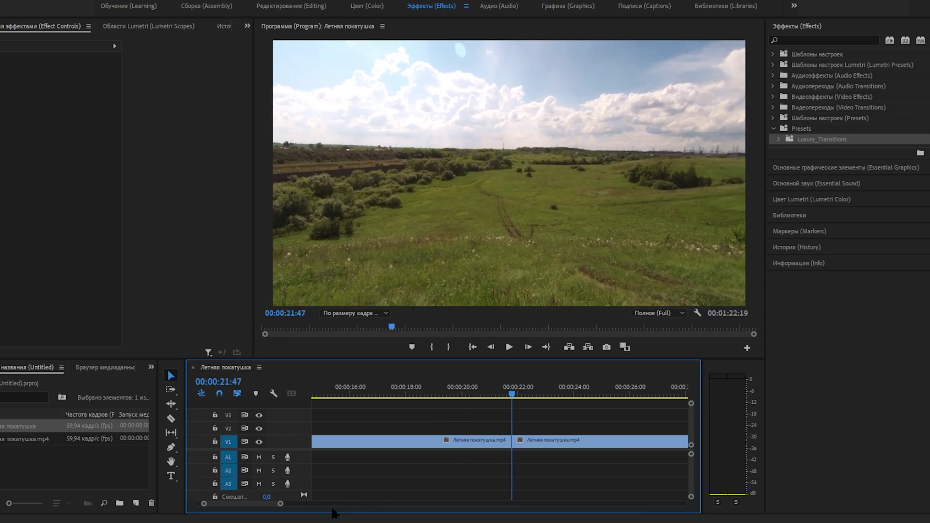
mouse_move(280, 504)
left_mouse_down()
mouse_move(254, 503)
mouse_move(293, 505)
left_mouse_up()
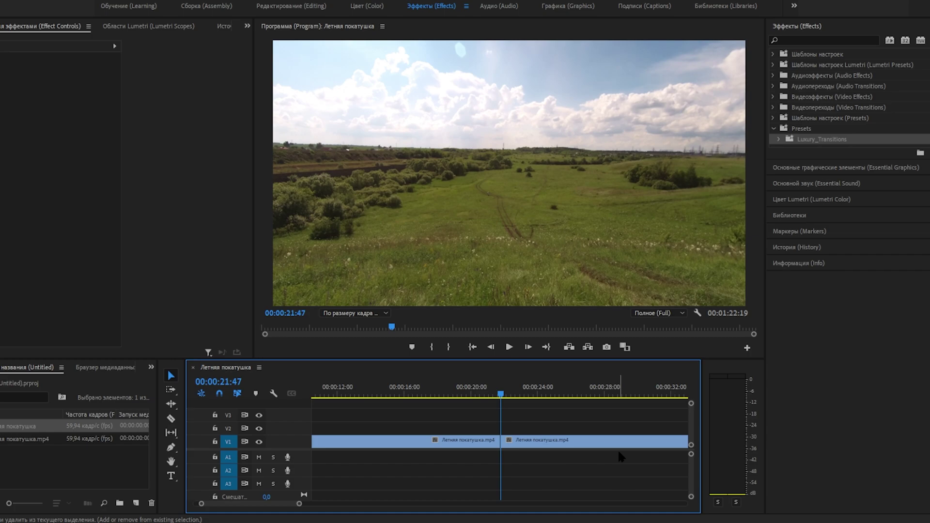
Step: Move the playhead back 15 frames from the first cut to 00:00:21:32
key("Left")
key("Left")
key("Left")
key("Left")
key("Left")
key("Left")
key("Left")
key("Left")
key("Left")
key("Left")
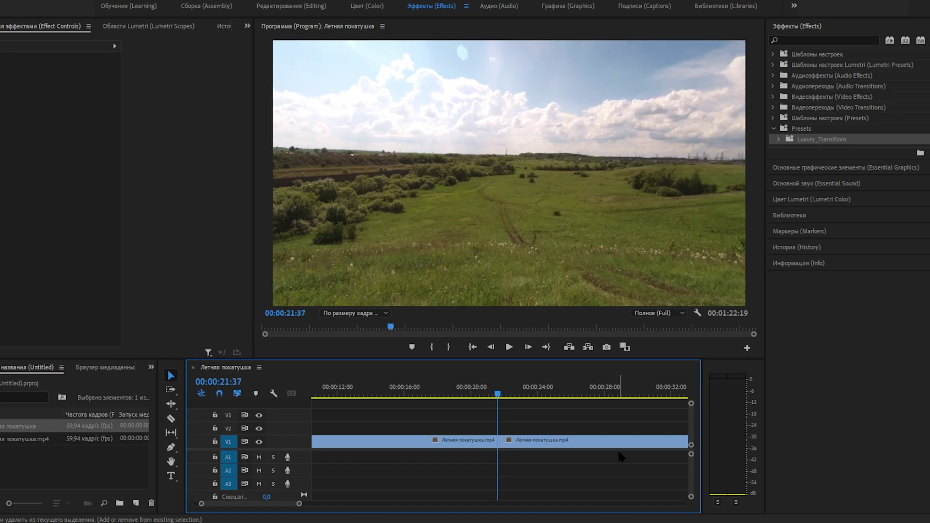
key("Left")
key("Left")
key("Left")
key("Left")
key("Left")
left_click_drag(299, 503, 248, 504)
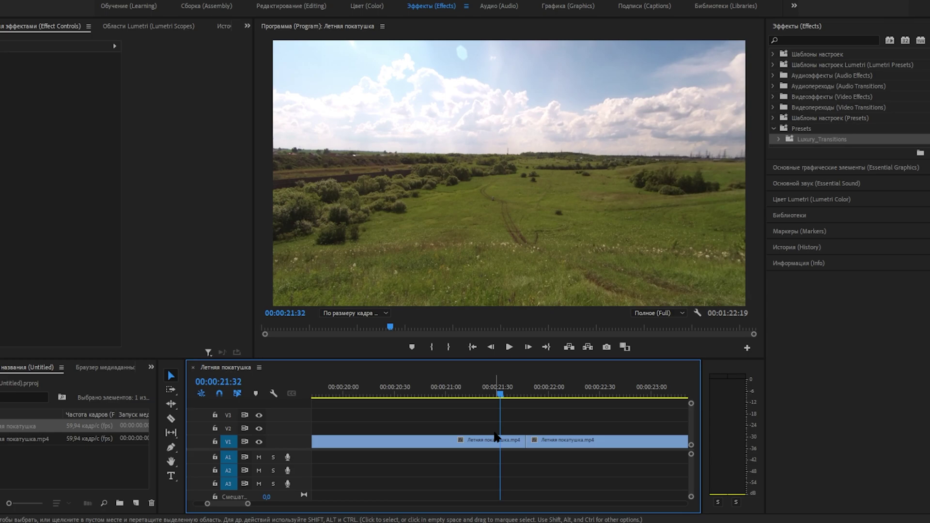
Step: Create an adjustment layer with the default settings and place it on V2 starting at 00:00:21:32
left_click(136, 503)
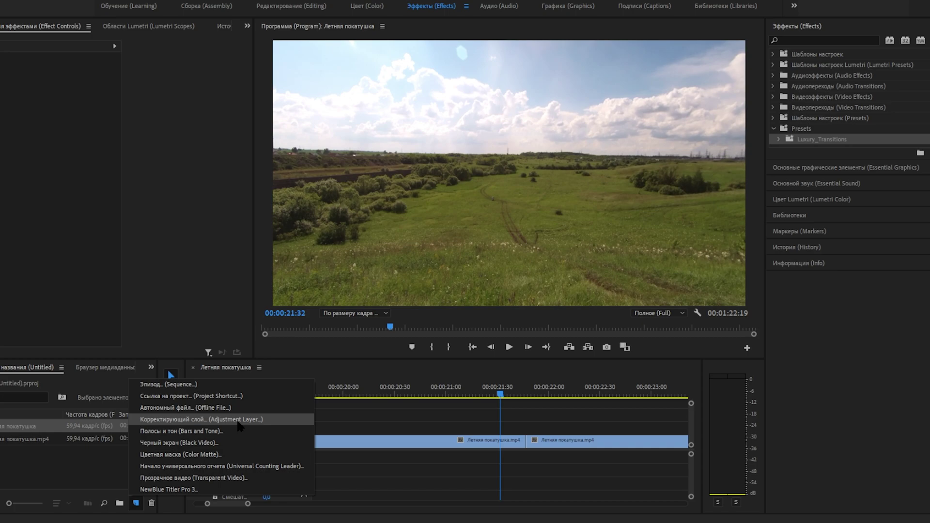
left_click(238, 421)
left_click(490, 292)
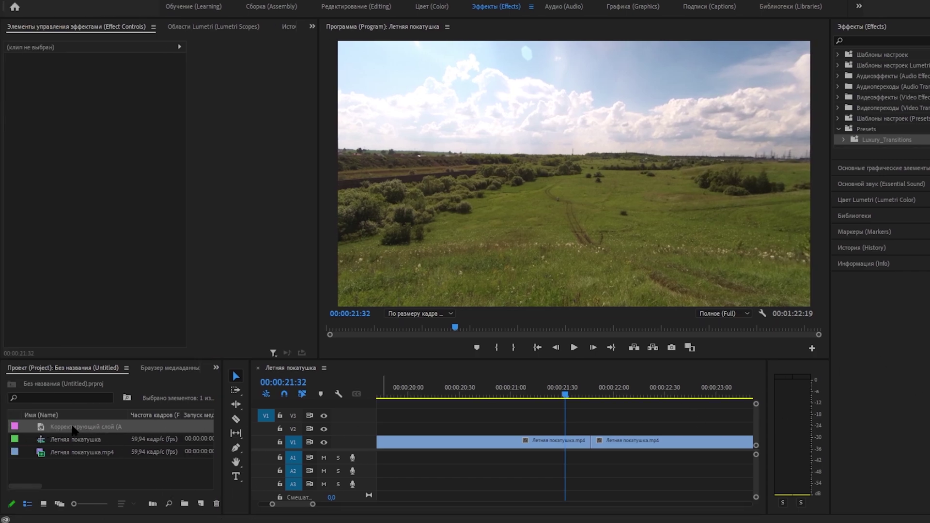
left_click_drag(138, 427, 571, 432)
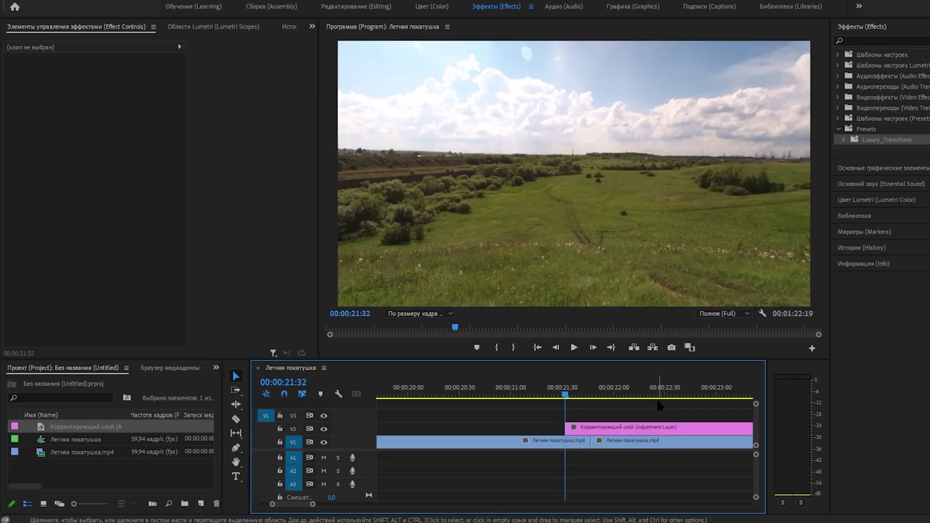
Step: Move the playhead forward 30 frames to 00:00:22:02, 15 frames past the first cut
key("shift")
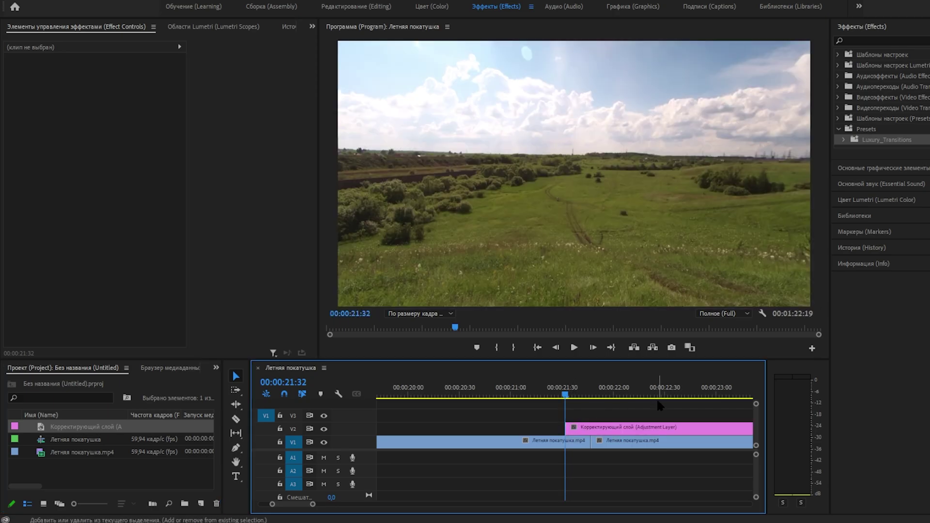
key("shift+Right")
key("shift+Right")
key("shift+Right")
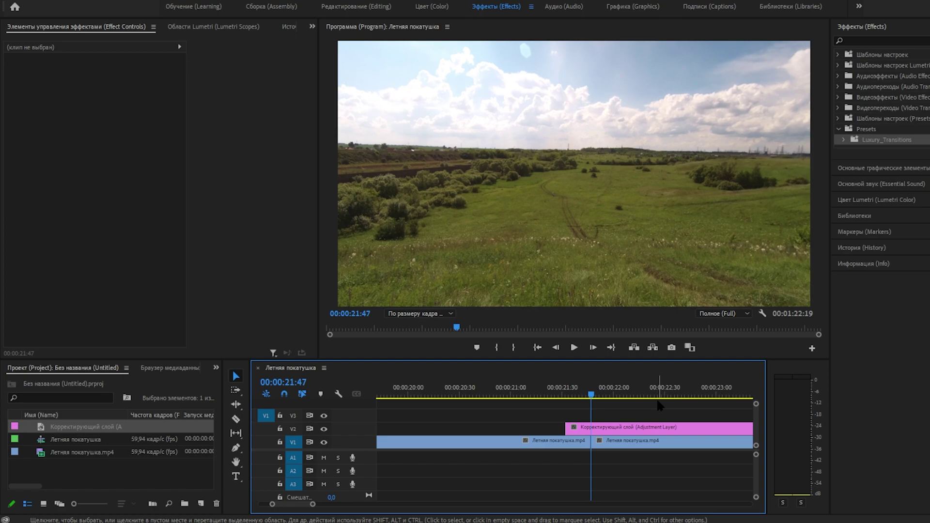
key("shift")
key("shift+Right")
key("shift+Right")
key("shift+Right")
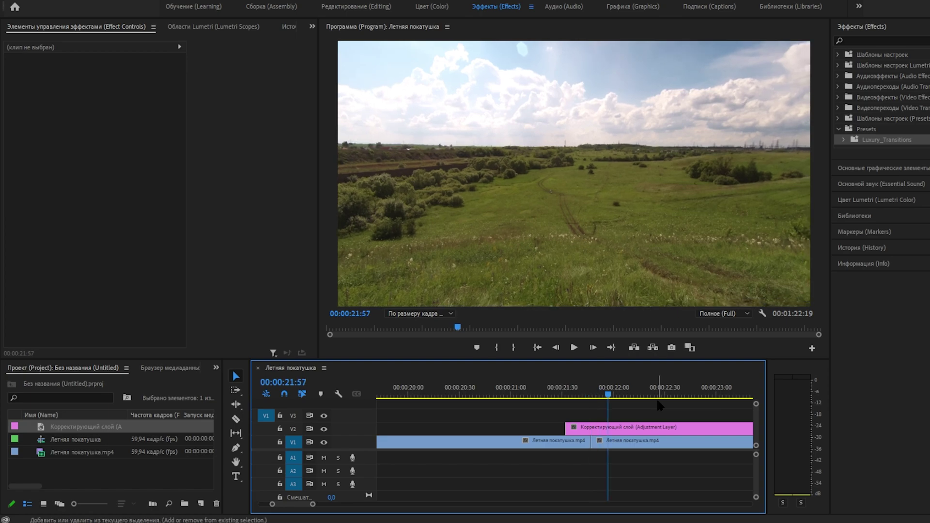
Step: Split the adjustment layer at 00:00:22:02 and delete the part after the playhead
left_click(236, 419)
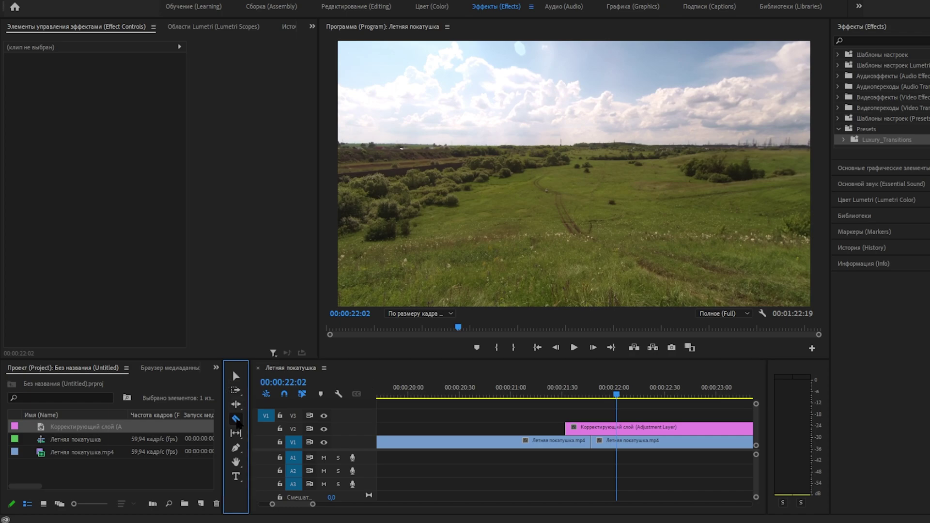
left_click(620, 428)
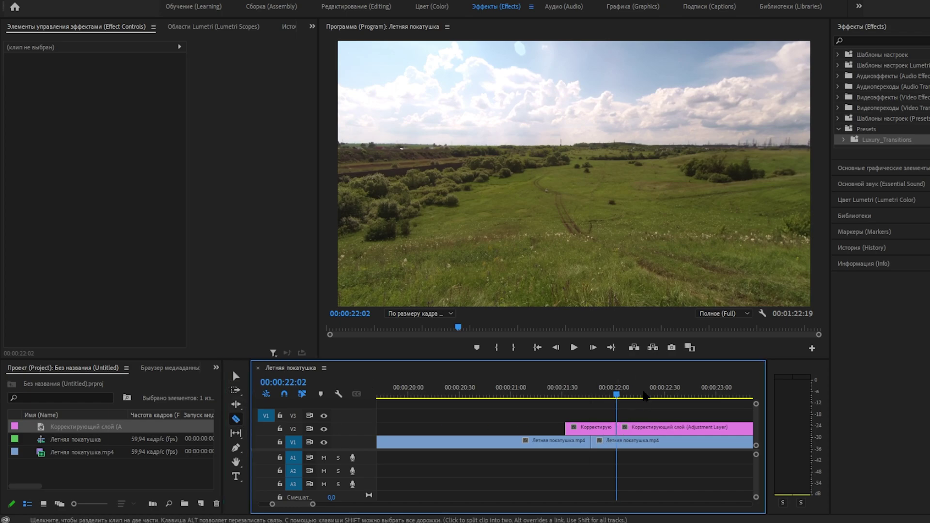
key("v")
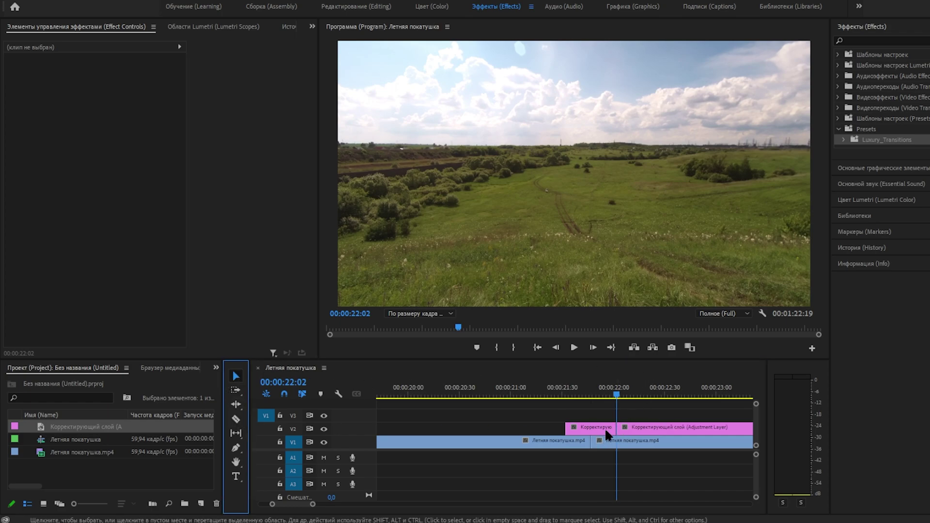
left_click(653, 427)
key("Delete")
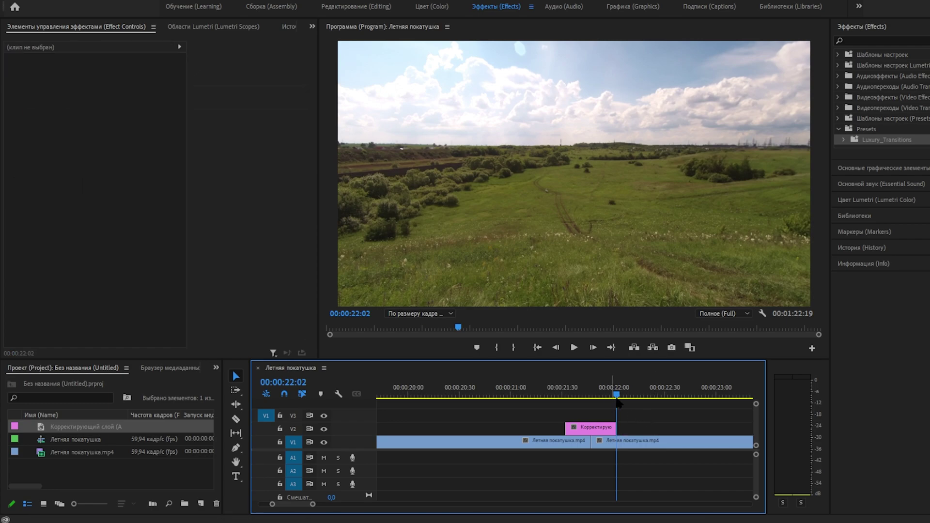
Step: Apply the Offset 03 preset from Luxury_Transitions to the adjustment layer over the first cut
mouse_move(618, 400)
left_mouse_down()
mouse_move(560, 398)
mouse_move(626, 397)
mouse_move(557, 398)
mouse_move(617, 399)
mouse_move(591, 399)
mouse_move(607, 395)
left_mouse_up()
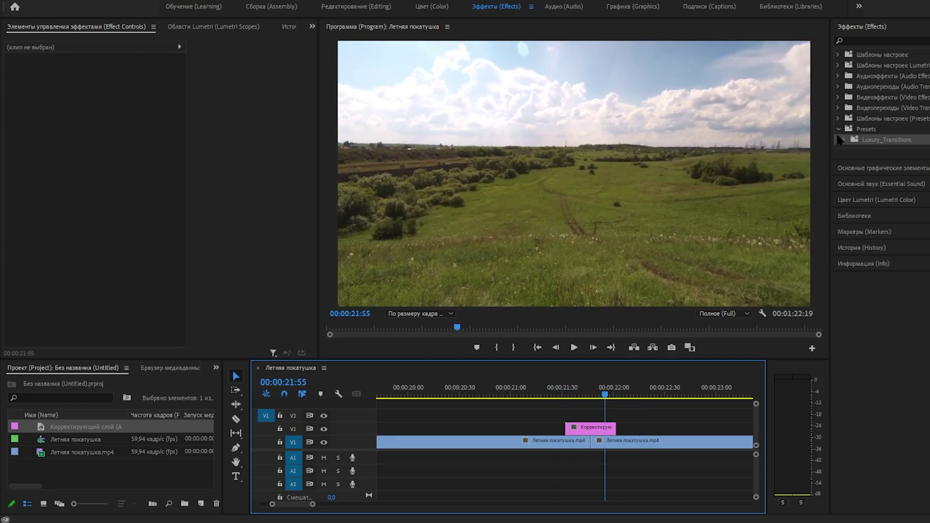
left_click(843, 140)
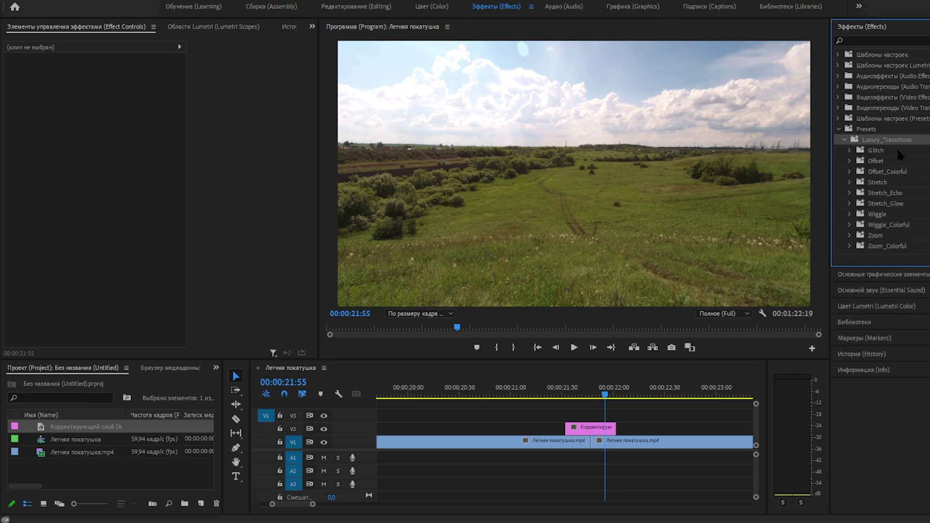
left_click(849, 161)
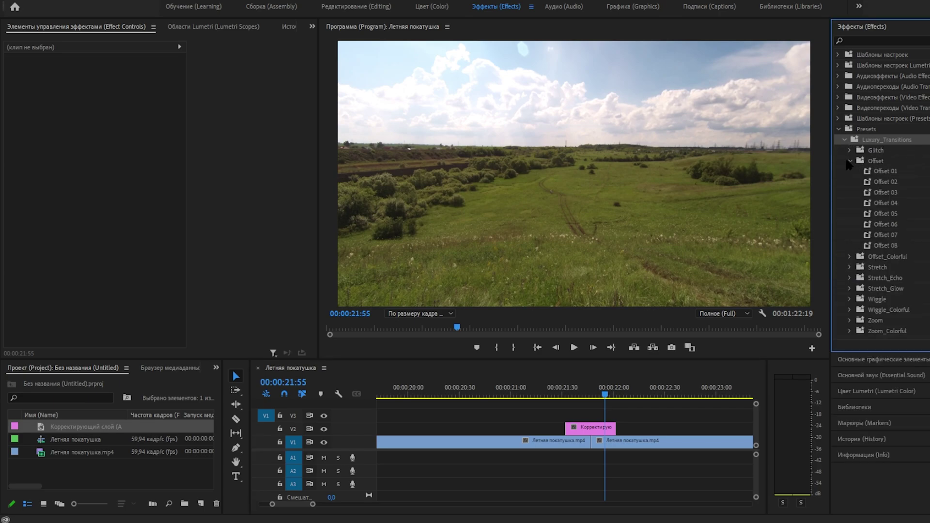
left_click(883, 193)
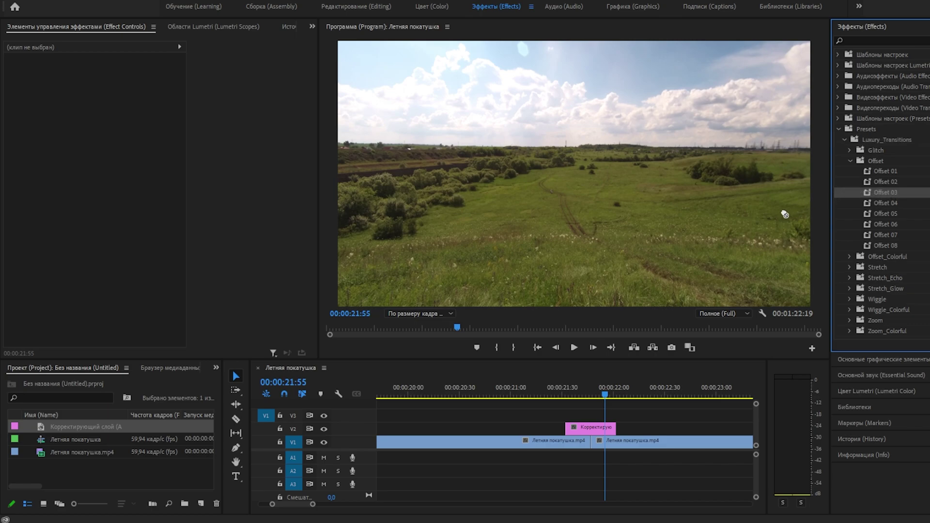
left_click_drag(644, 386, 592, 428)
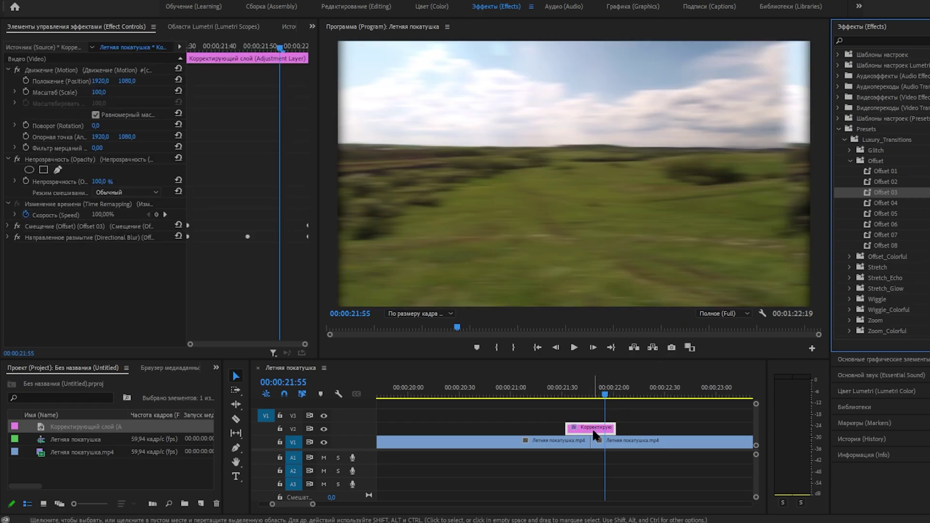
Step: Play back the Offset 03 transition from 00:00:21:19, just before the adjustment layer
left_click(539, 397)
left_click_drag(538, 396, 543, 390)
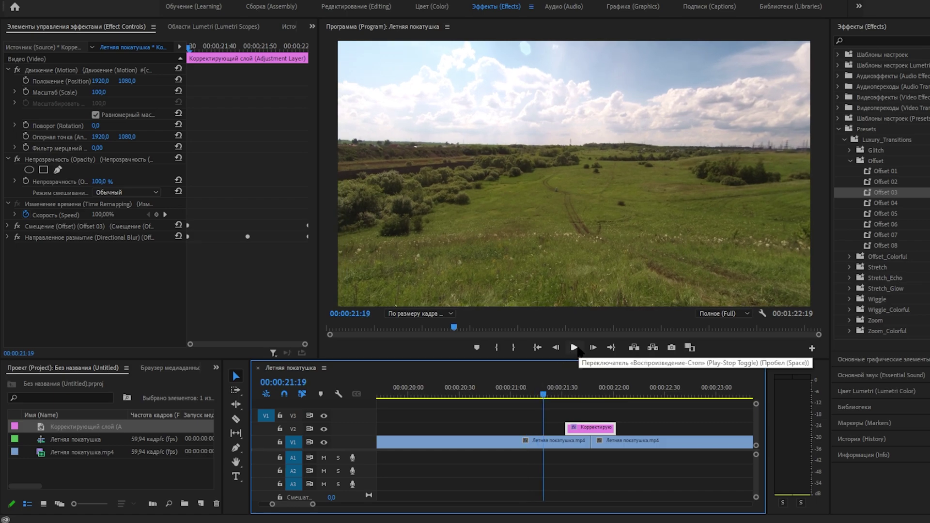
left_click(574, 347)
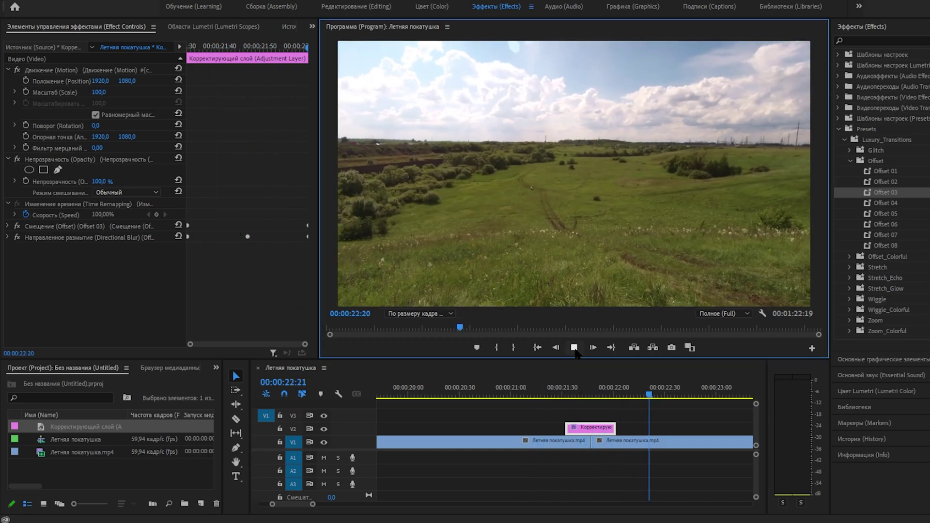
key("space")
Step: Add the Offset 06 preset on top of Offset 03 on the adjustment layer and scrub through the transition
left_click_drag(684, 400, 568, 397)
left_click(896, 224)
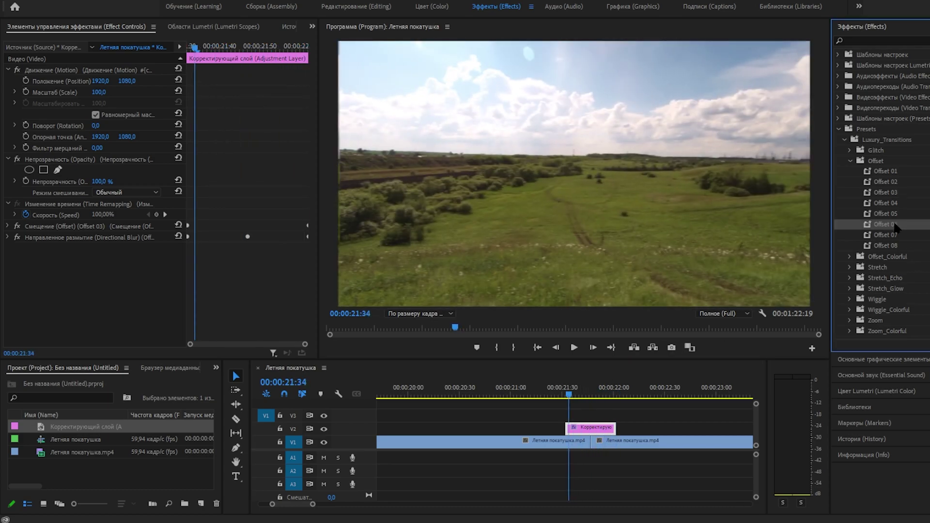
left_click_drag(634, 374, 591, 429)
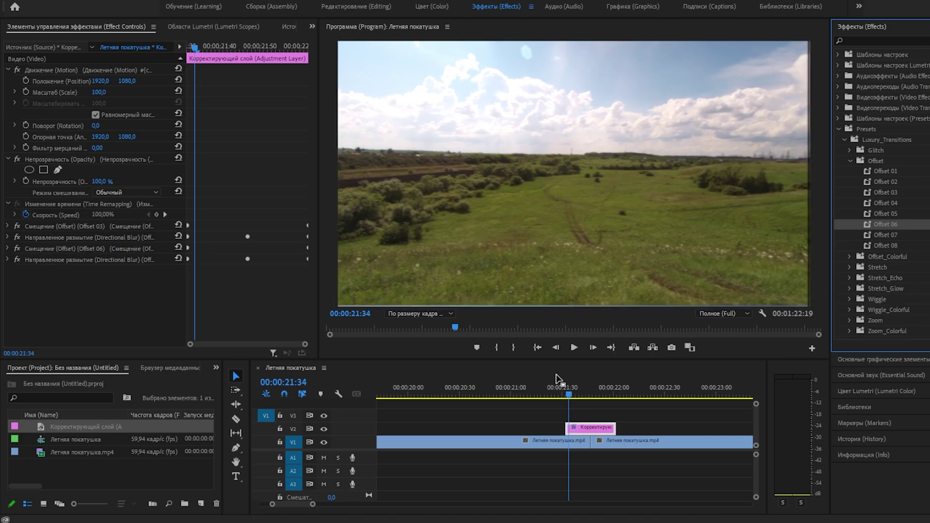
left_click_drag(568, 395, 625, 395)
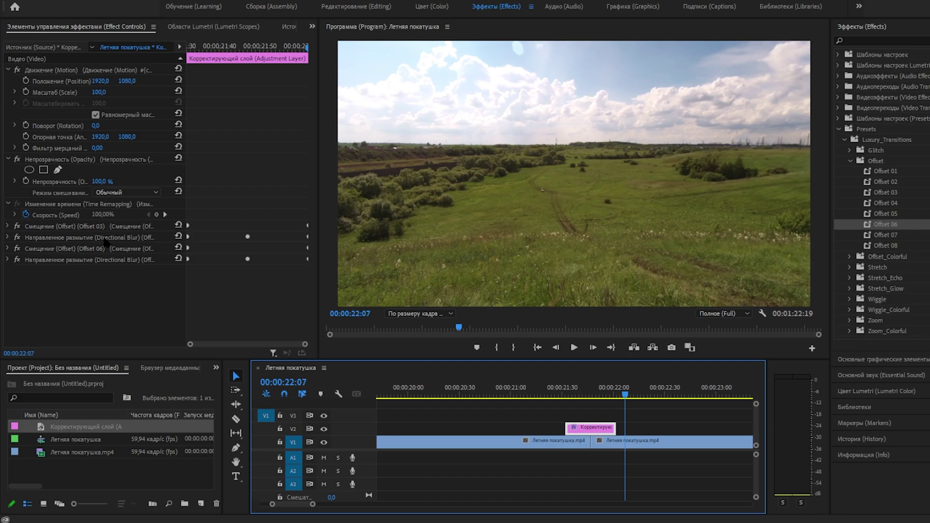
Step: Delete the Offset and Directional Blur effects of both the Offset 03 and Offset 06 presets from the adjustment layer
left_click(71, 226)
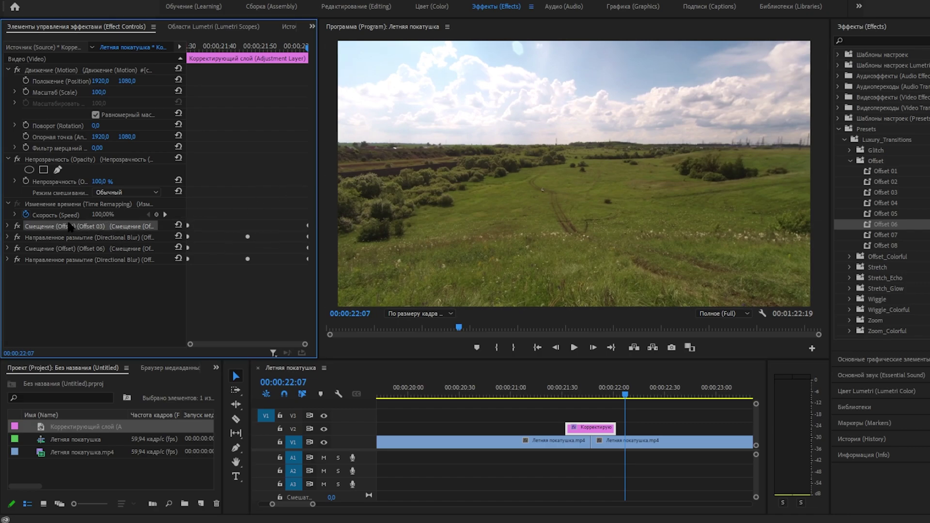
left_click(71, 238, "ctrl")
left_click(72, 248, "ctrl")
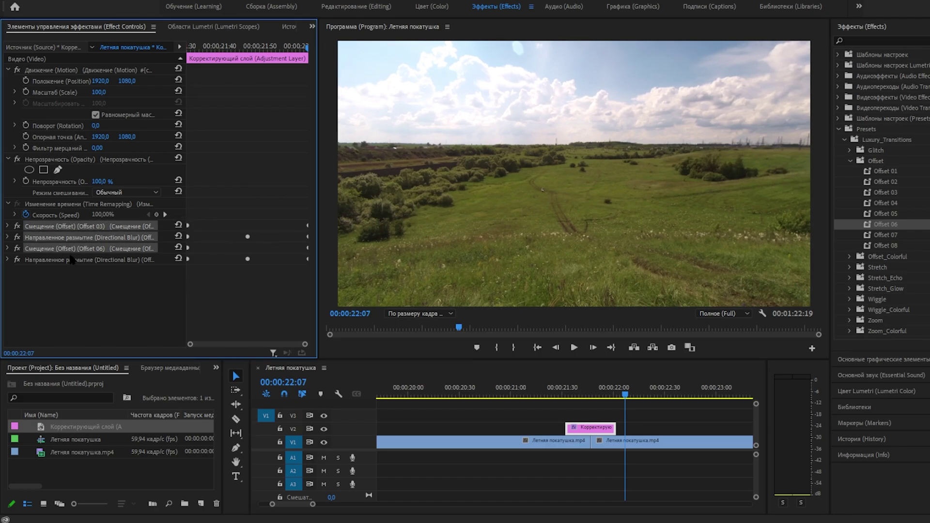
left_click(74, 260, "ctrl")
key("Delete")
Step: Apply the Glitch 07 preset from Luxury_Transitions to the adjustment layer over the first cut
left_click_drag(626, 394, 568, 393)
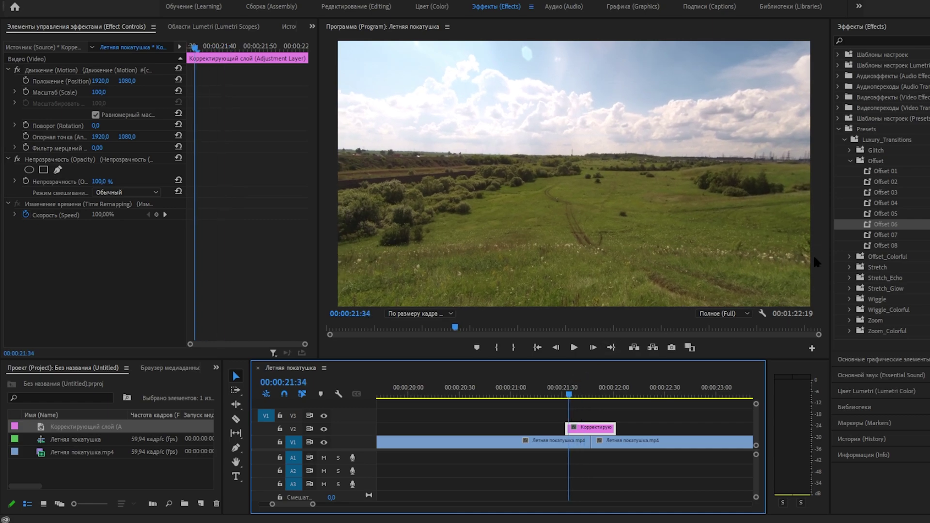
left_click(849, 161)
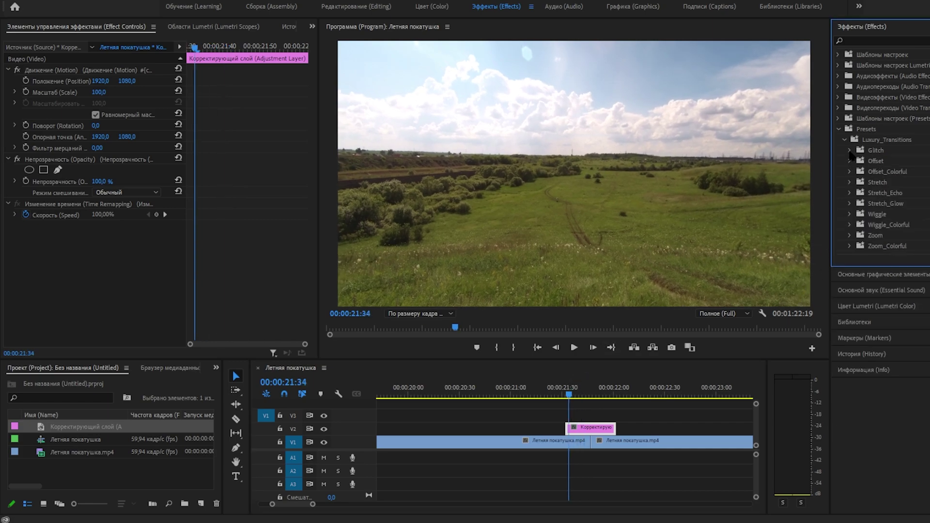
left_click(849, 150)
left_click_drag(782, 265, 596, 431)
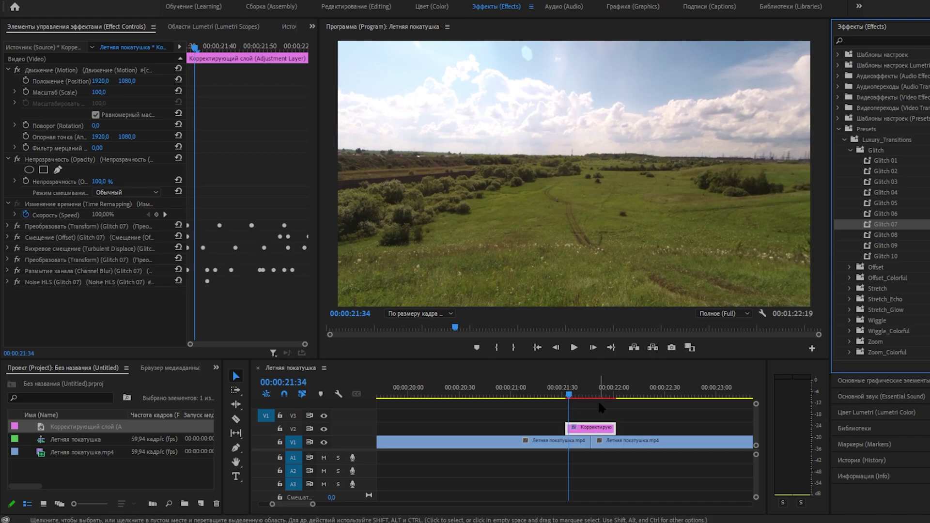
Step: Play back the Glitch 07 transition from before the adjustment layer until past the first cut
left_click_drag(568, 394, 551, 395)
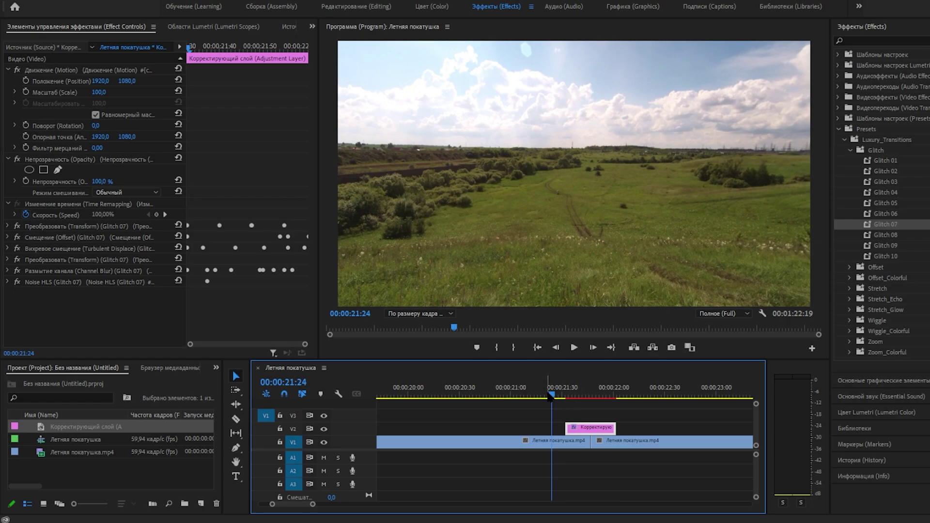
left_click_drag(551, 395, 514, 395)
left_click(573, 352)
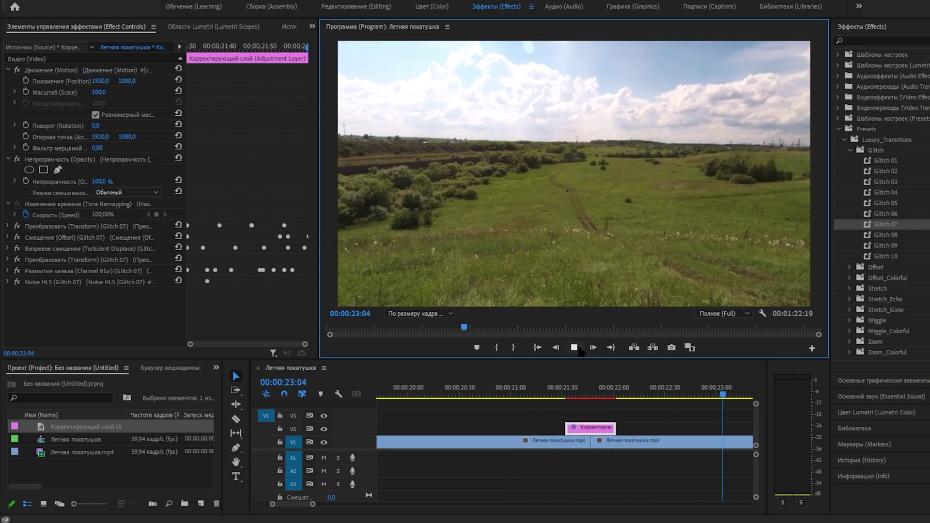
left_click(574, 348)
left_click_drag(300, 502, 300, 503)
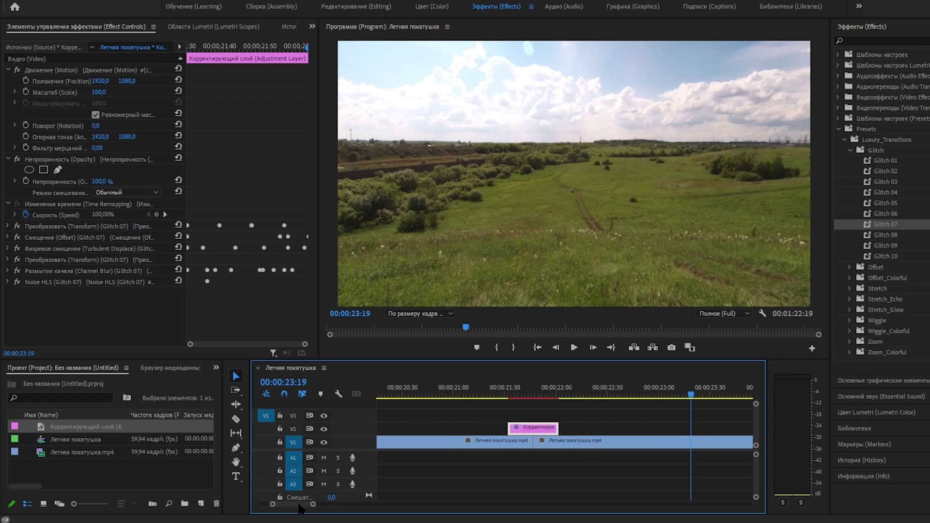
Step: Delete all Glitch 07 effects, from Transform to Noise HLS, from the adjustment layer
left_click_drag(690, 395, 562, 396)
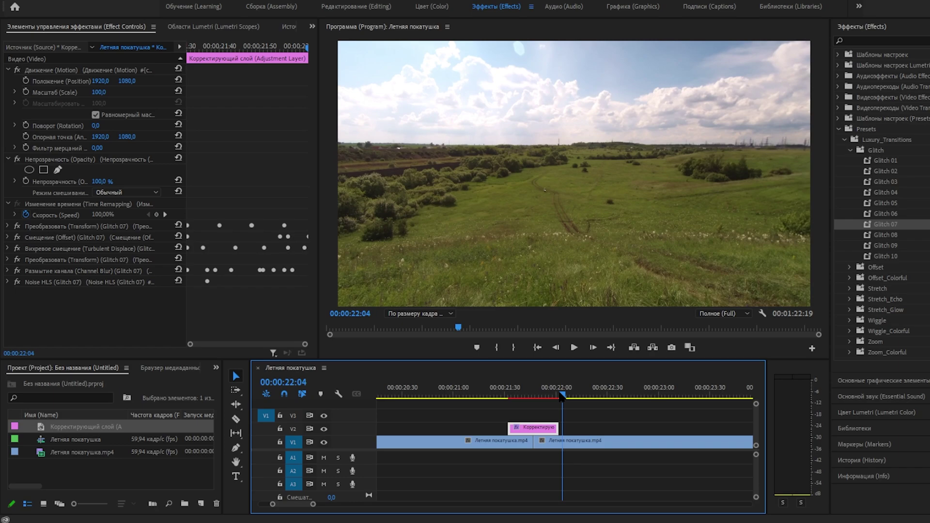
left_click(97, 300)
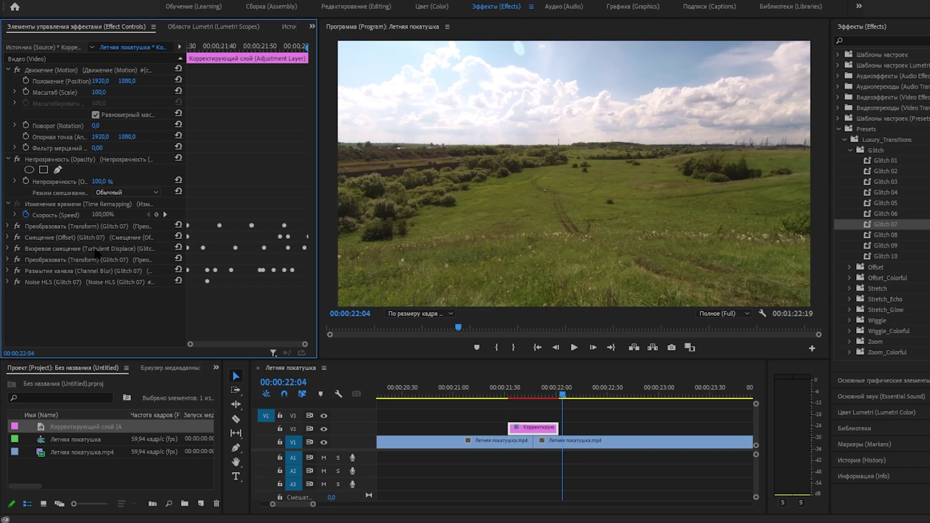
left_click(46, 227)
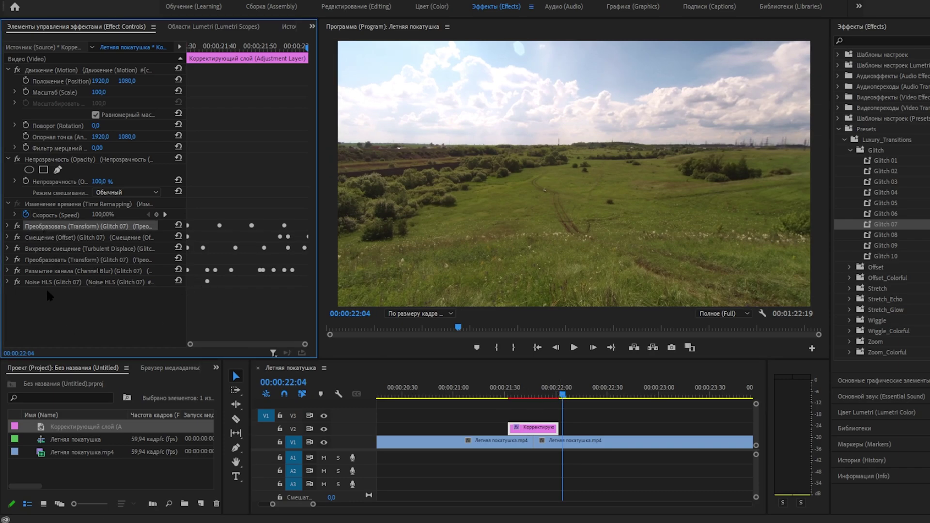
left_click(51, 283)
left_click_drag(46, 272, 58, 227)
key("Delete")
Step: Apply the Wiggle 05_Bottom Layer preset to the adjustment layer over the first cut
left_click_drag(561, 394, 540, 395)
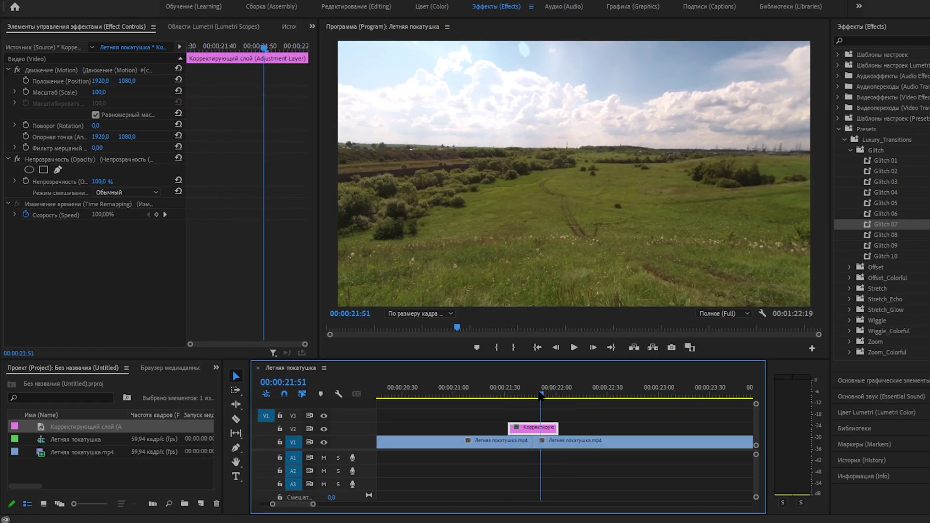
left_click(850, 151)
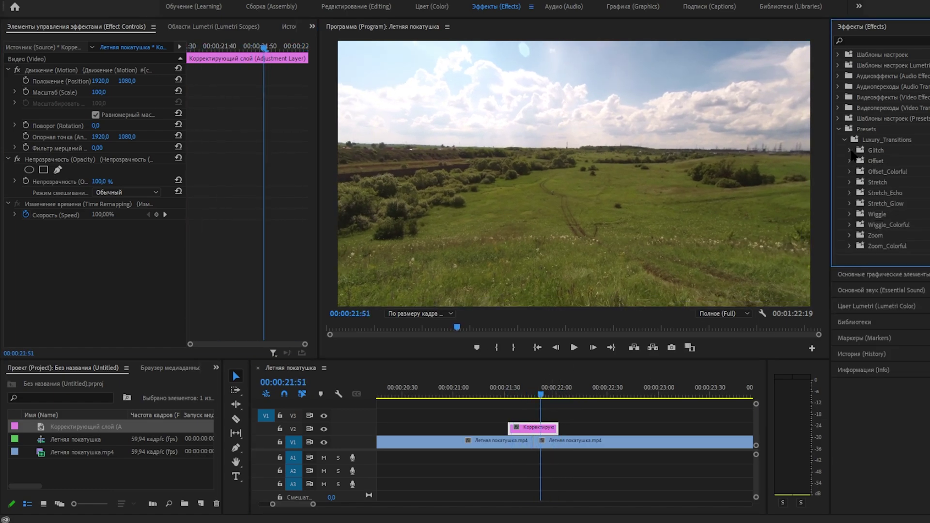
left_click(850, 214)
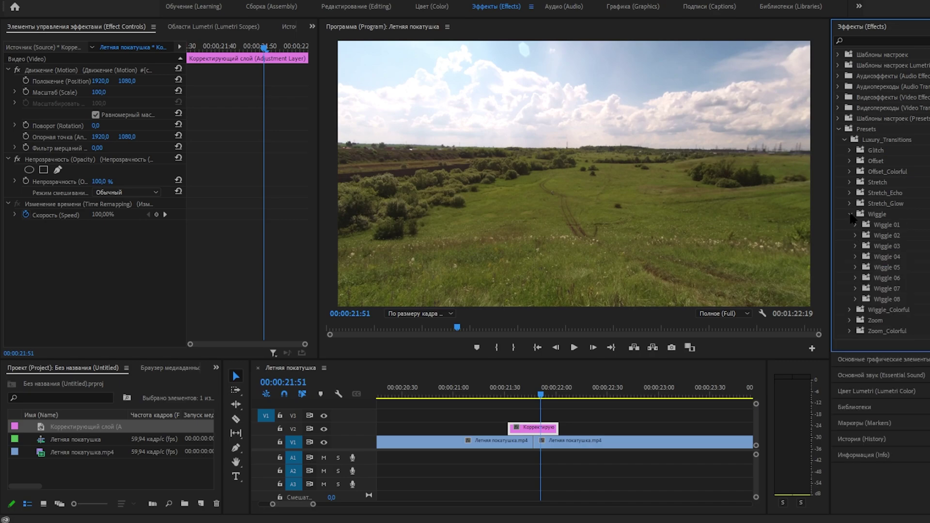
left_click(855, 268)
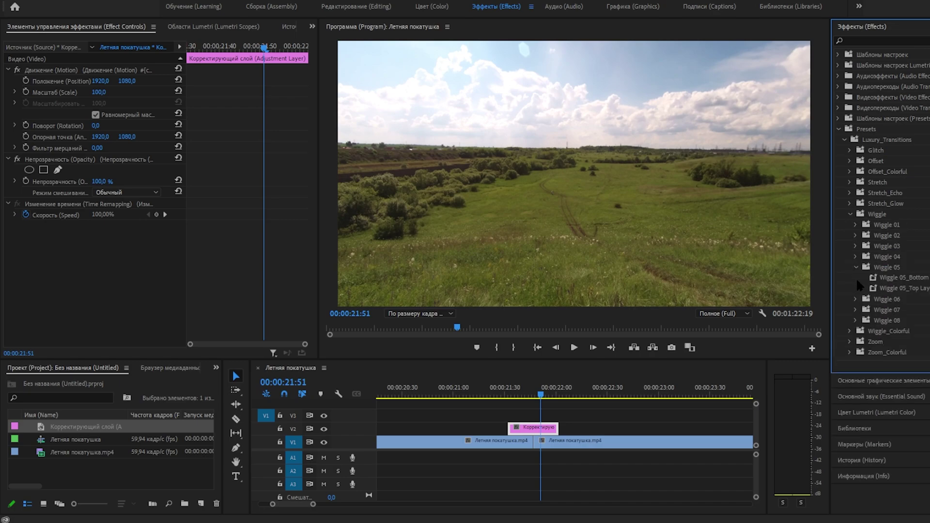
left_click_drag(923, 279, 541, 437)
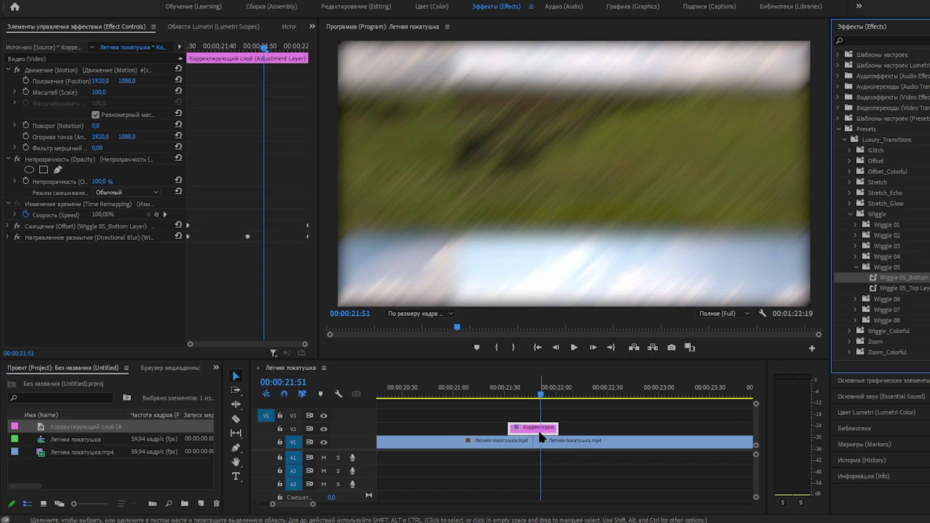
Step: Play back the Wiggle 05 transition from 00:00:21:13 until past the first cut
left_click_drag(541, 394, 476, 387)
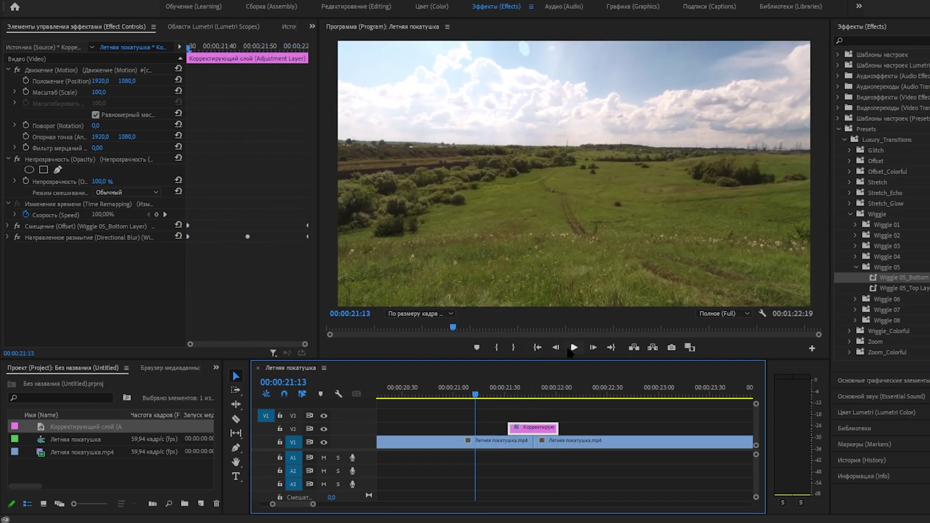
left_click(573, 347)
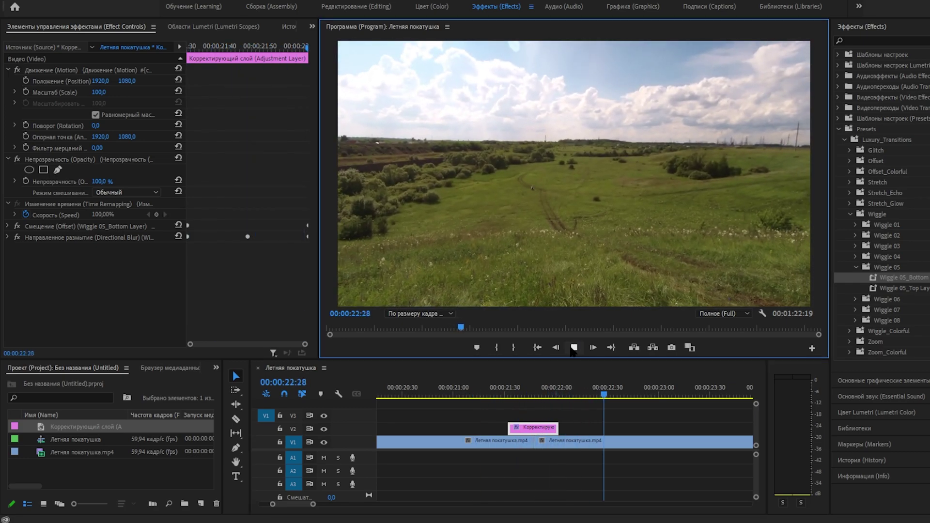
key("space")
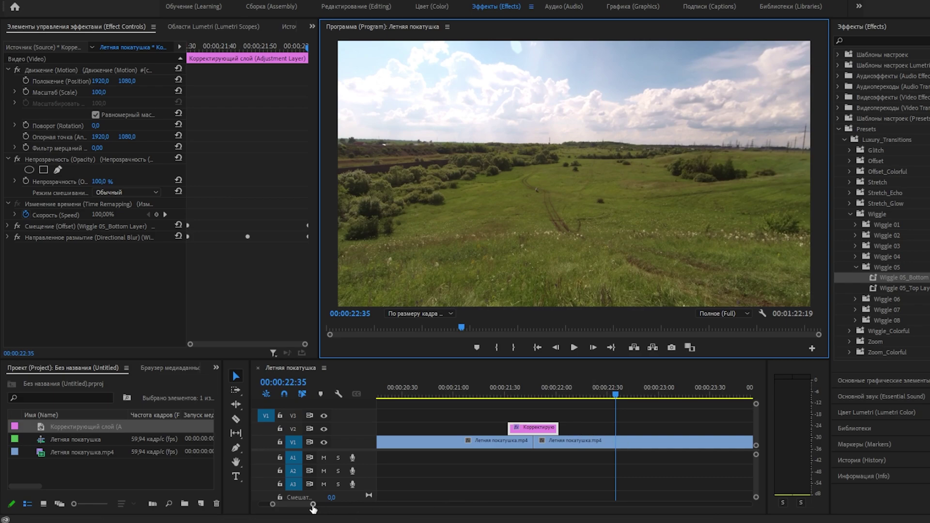
Step: Duplicate the adjustment layer with its Wiggle 05 effects on V2, placing the copy at the second cut
left_click_drag(312, 505, 417, 505)
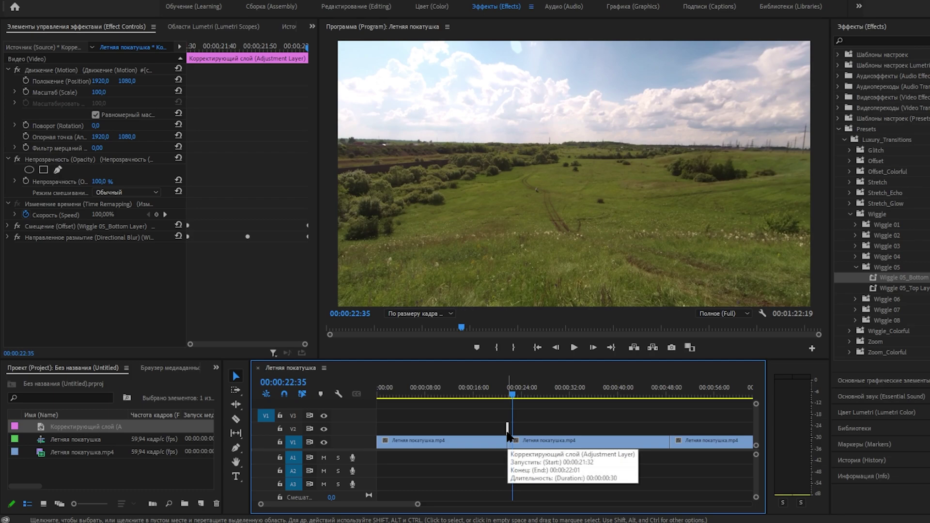
left_click_drag(507, 433, 669, 438)
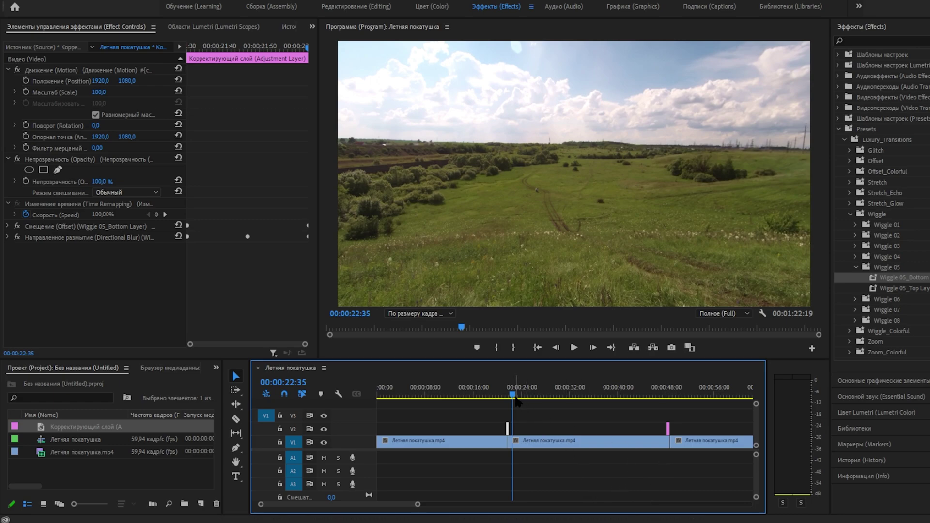
Step: Place the playhead exactly on the second cut at 00:00:48:45, at the end of the copied adjustment layer
left_click_drag(628, 391, 652, 391)
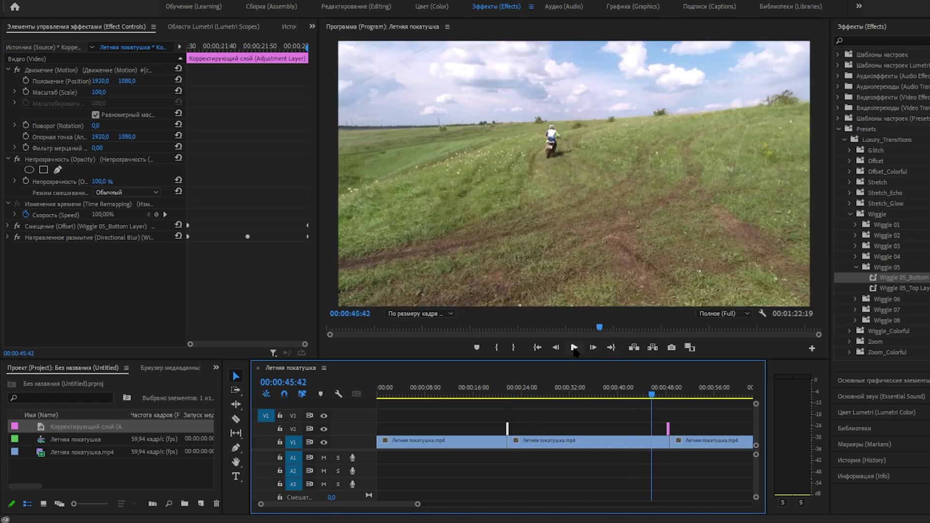
scroll(414, 504, "up", 3)
scroll(395, 504, "up", 2)
left_click_drag(565, 394, 660, 401)
scroll(400, 507, "down", 4)
scroll(322, 504, "up", 5)
scroll(333, 503, "down", 2)
scroll(329, 503, "up", 1)
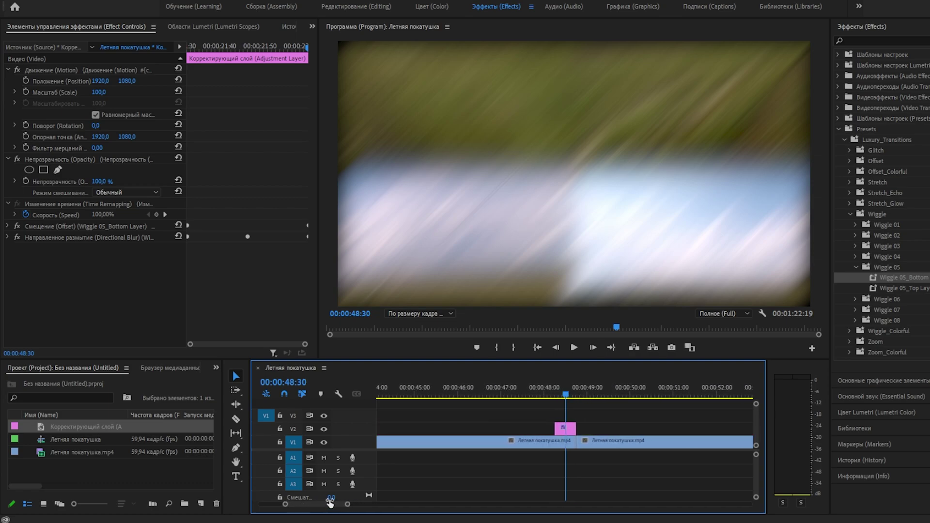
scroll(330, 502, "up", 3)
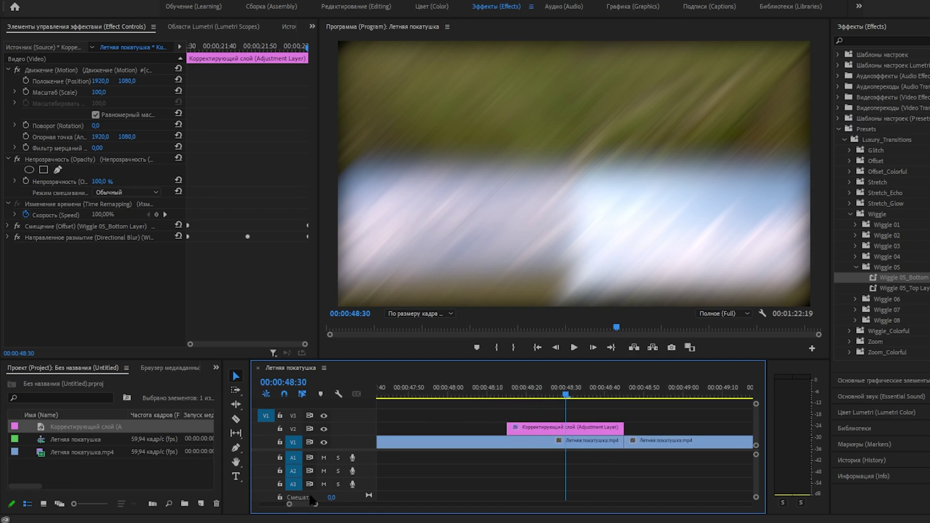
left_click_drag(566, 396, 624, 398)
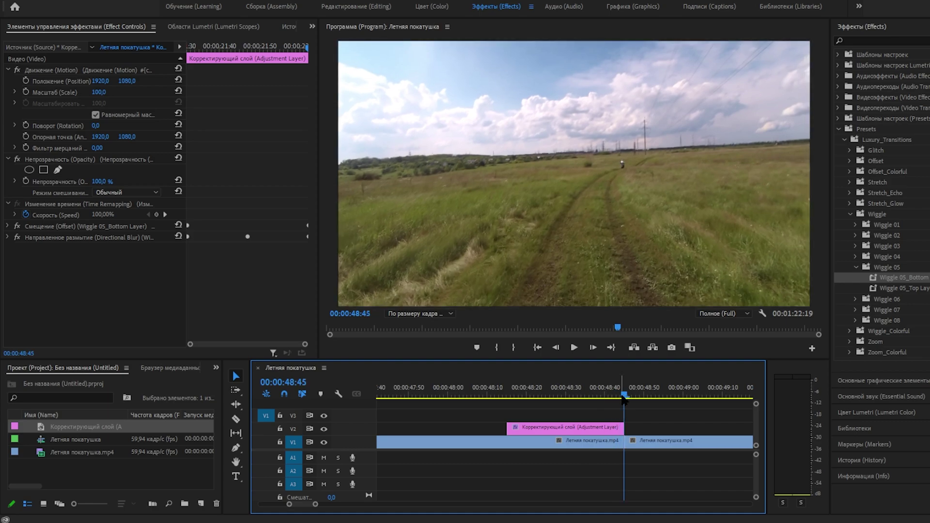
Step: Move the copied adjustment layer to start at 00:00:48:30, 15 frames before the second cut, so that it straddles the cut
key("shift+Left")
key("shift+Left")
key("shift+Left")
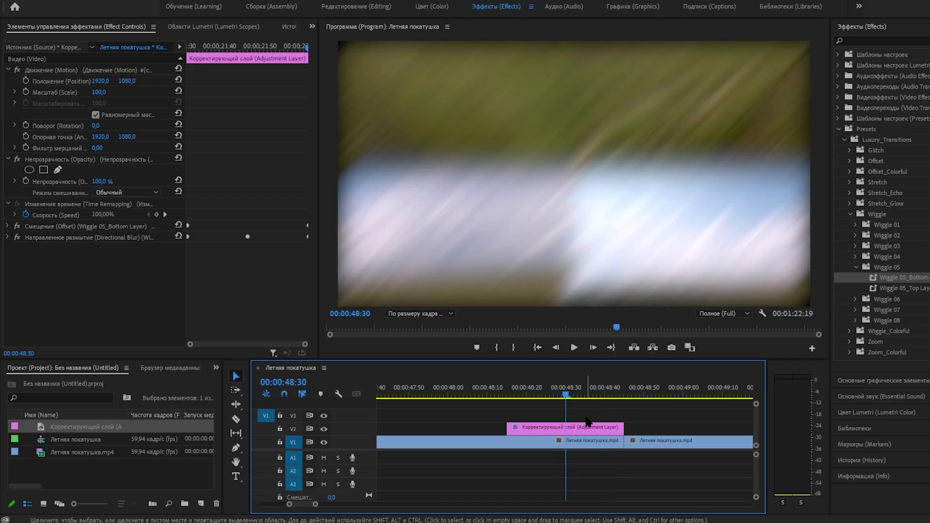
left_click_drag(586, 430, 648, 431)
Step: Remove the Wiggle 05 Offset and Directional Blur effects from the adjustment layer over the second cut
left_click(58, 226)
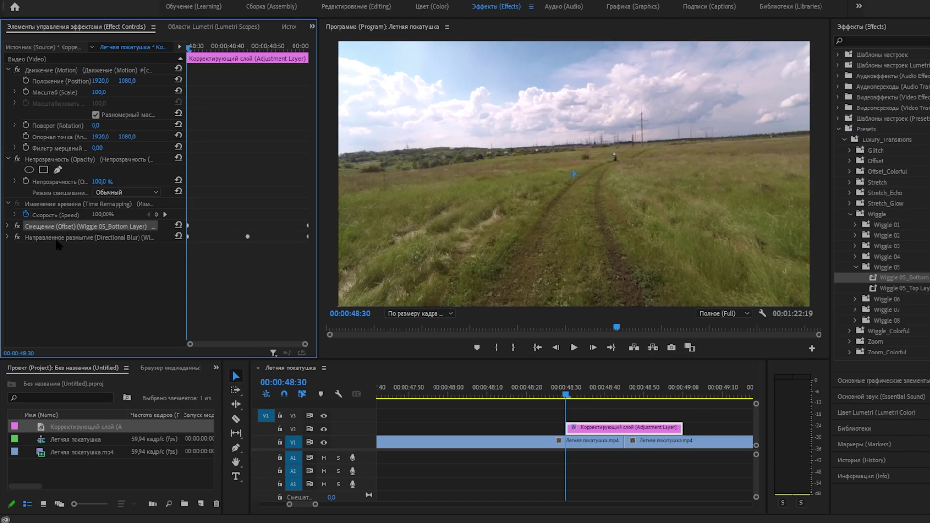
left_click(58, 237, "shift")
key("Delete")
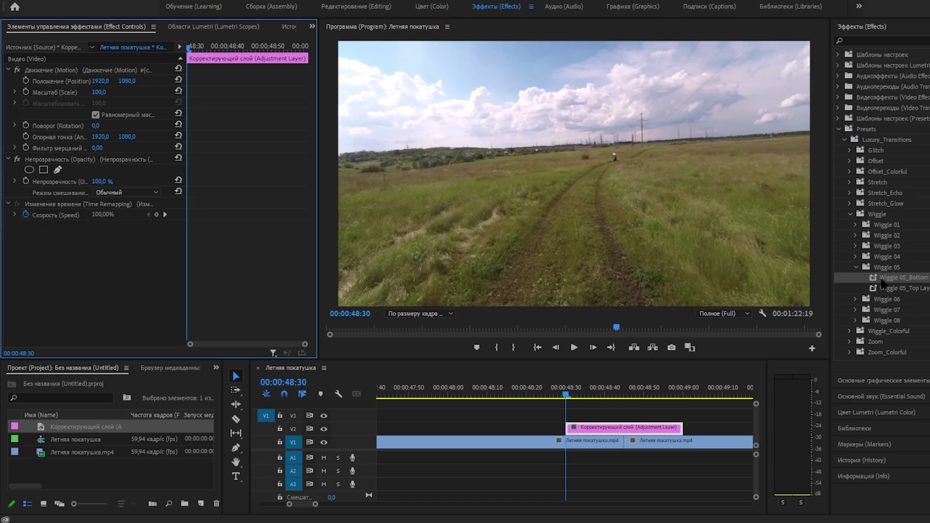
Step: Apply the Wiggle 08_Top Layer preset to the adjustment layer over the second cut
left_click(853, 268)
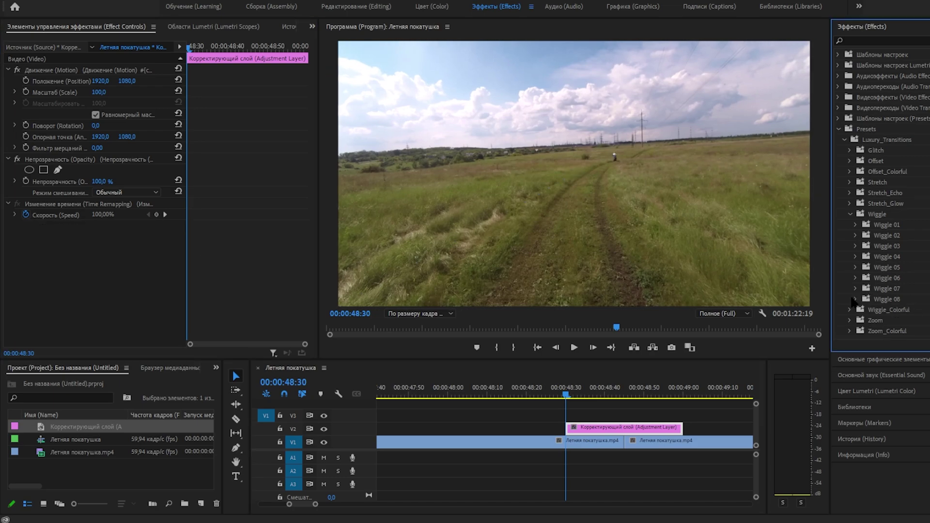
left_click(858, 300)
left_click(900, 313)
left_click_drag(923, 324, 646, 436)
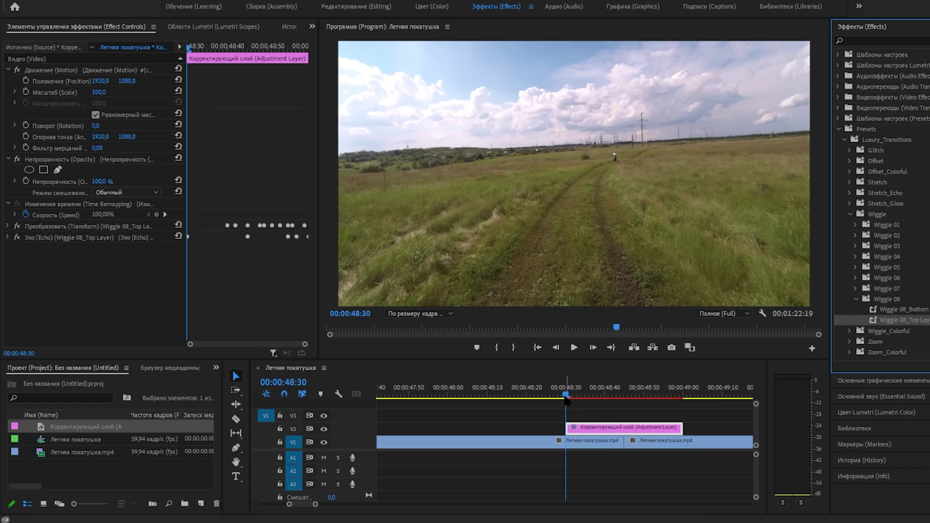
Step: Play back and scrub the Wiggle 08 transition around the second cut, leaving the playhead at 00:00:48:06
left_click_drag(316, 505, 359, 504)
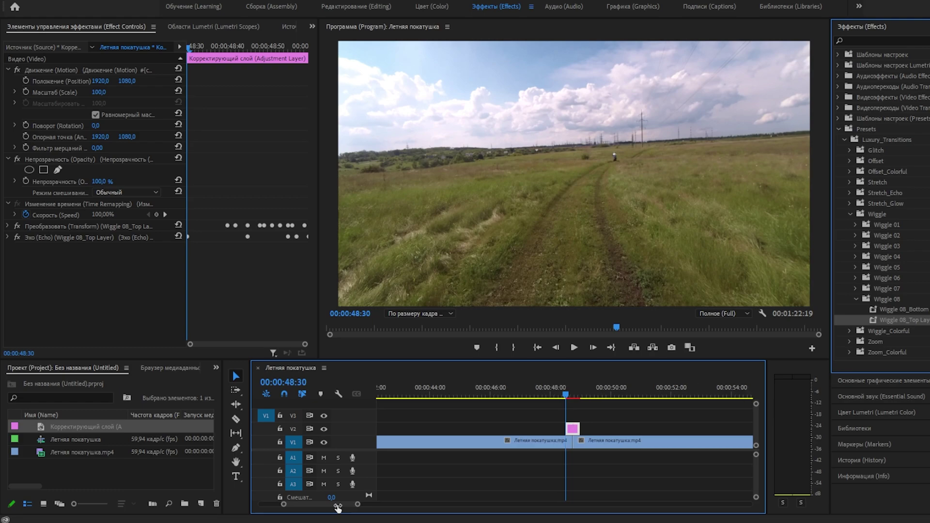
left_click_drag(565, 398, 518, 398)
left_click(574, 347)
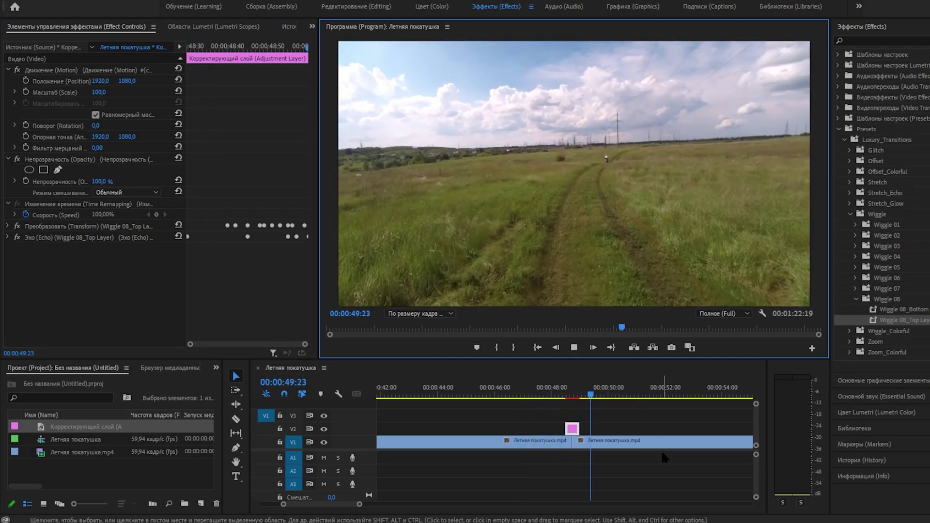
left_click_drag(603, 389, 562, 406)
left_click(574, 396)
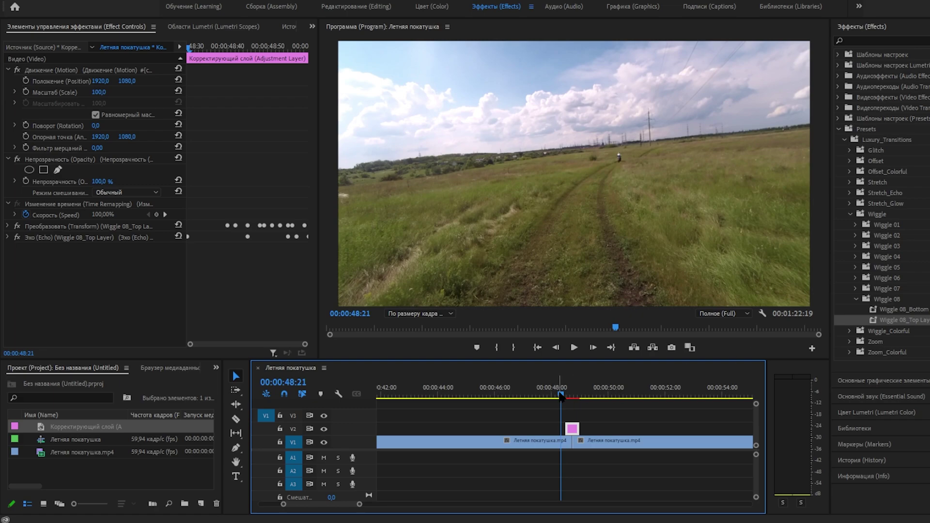
left_click_drag(573, 396, 576, 396)
left_click_drag(562, 395, 561, 395)
mouse_move(560, 395)
left_mouse_down()
mouse_move(582, 399)
mouse_move(556, 409)
left_mouse_up()
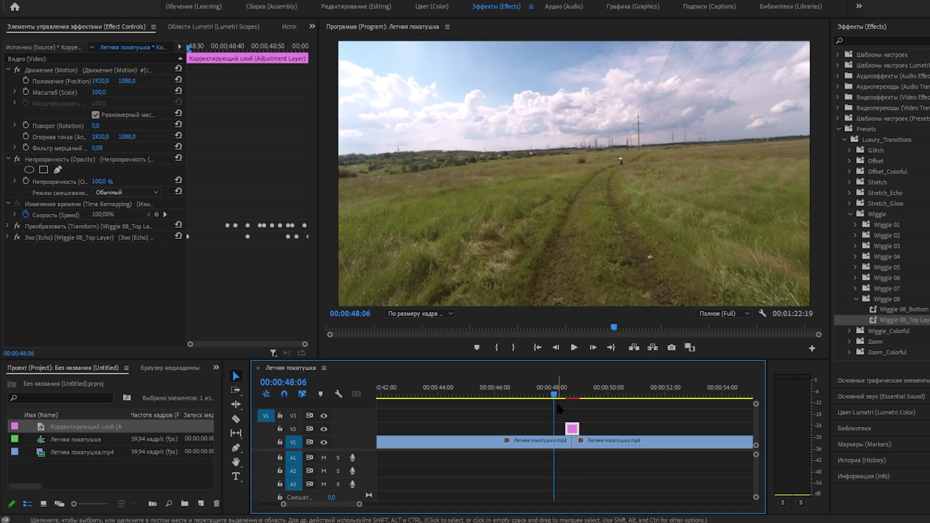
Step: Remove the Wiggle 08 Transform and Echo effects from the adjustment layer over the second cut
left_click(68, 230)
left_click(69, 239, "shift")
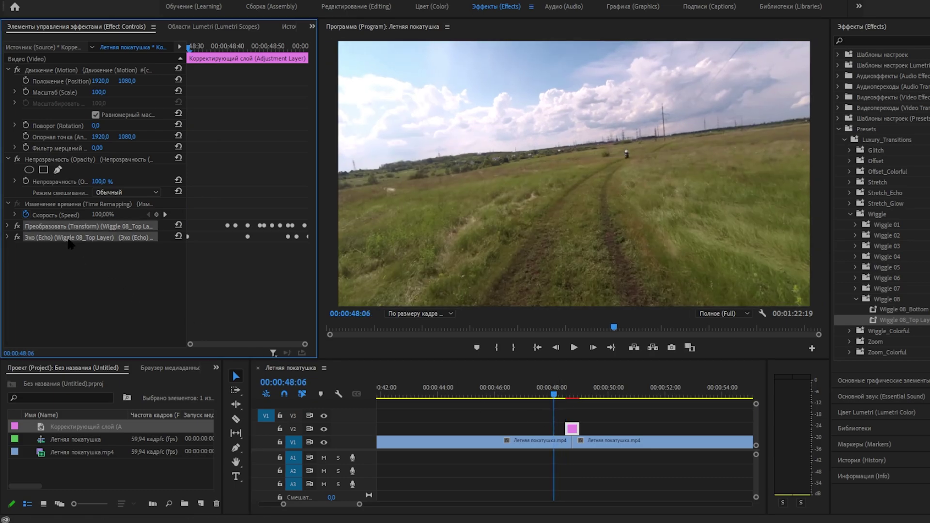
key("Delete")
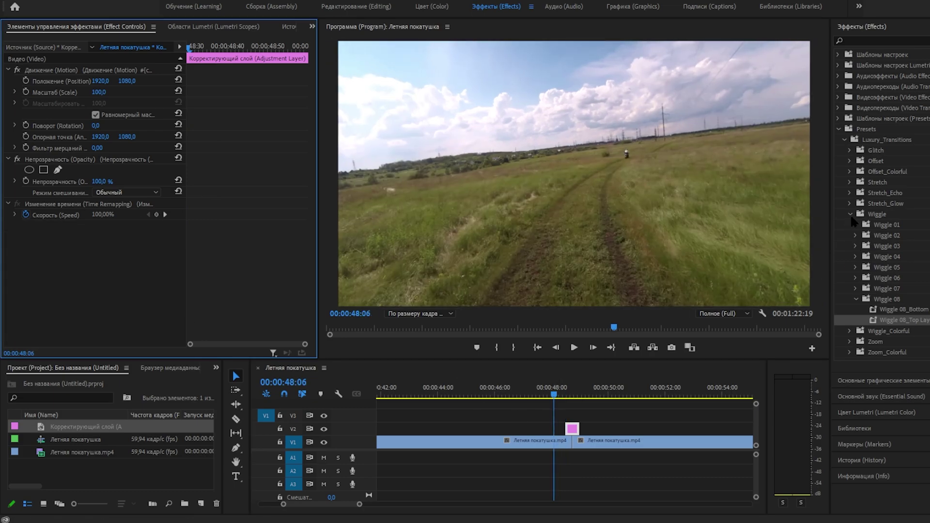
Step: Apply the Offset 08 preset from Luxury_Transitions to the adjustment layer over the second cut
left_click(850, 215)
left_click(850, 161)
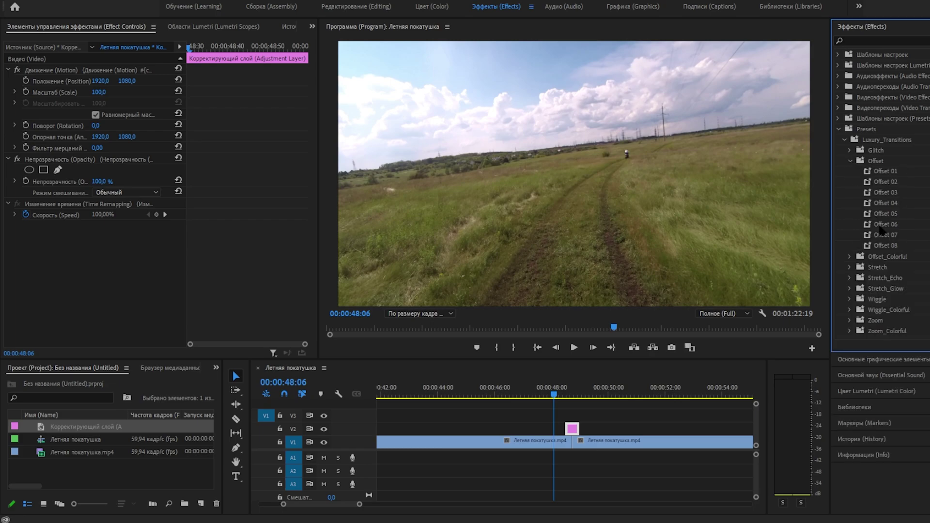
left_click(886, 247)
left_click_drag(886, 247, 573, 429)
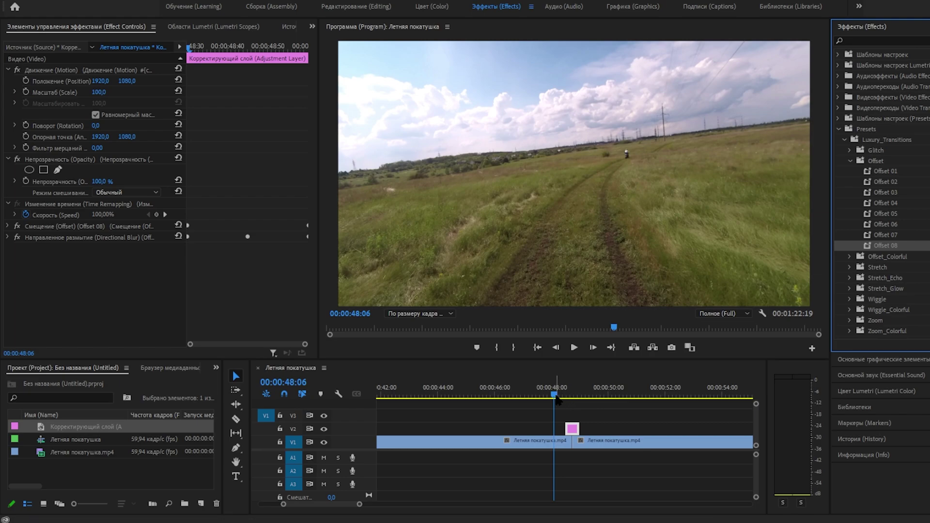
Step: Play back the Offset 08 transition from 00:00:48:08 until past the second cut, and collapse the Offset presets folder
left_click(555, 395)
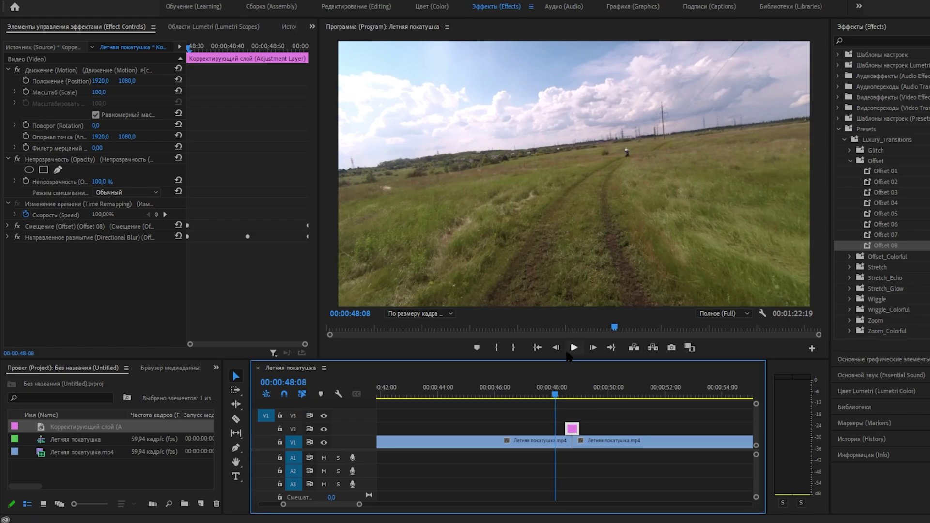
left_click(573, 347)
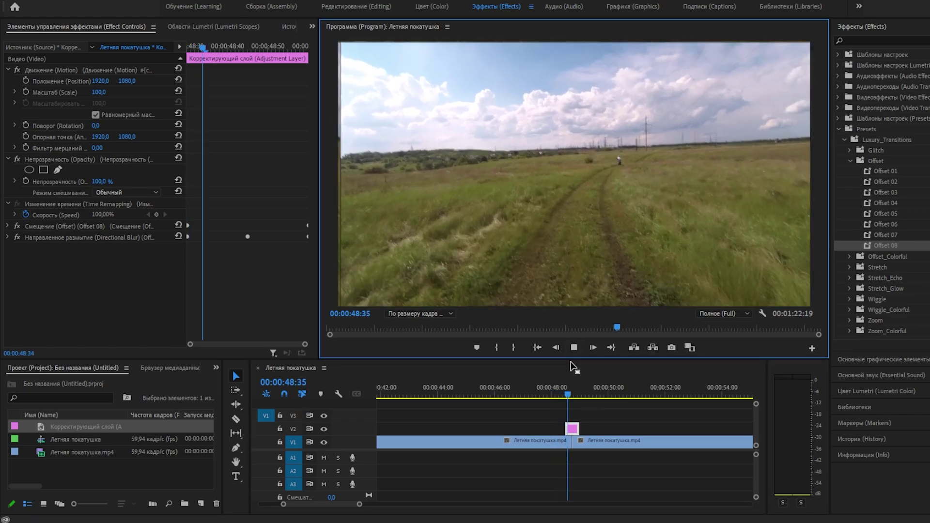
key("space")
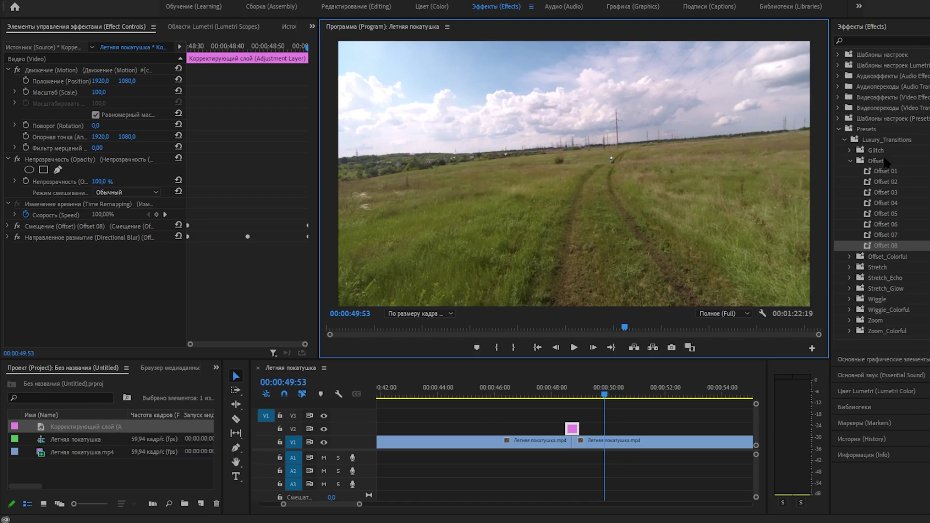
left_click(851, 162)
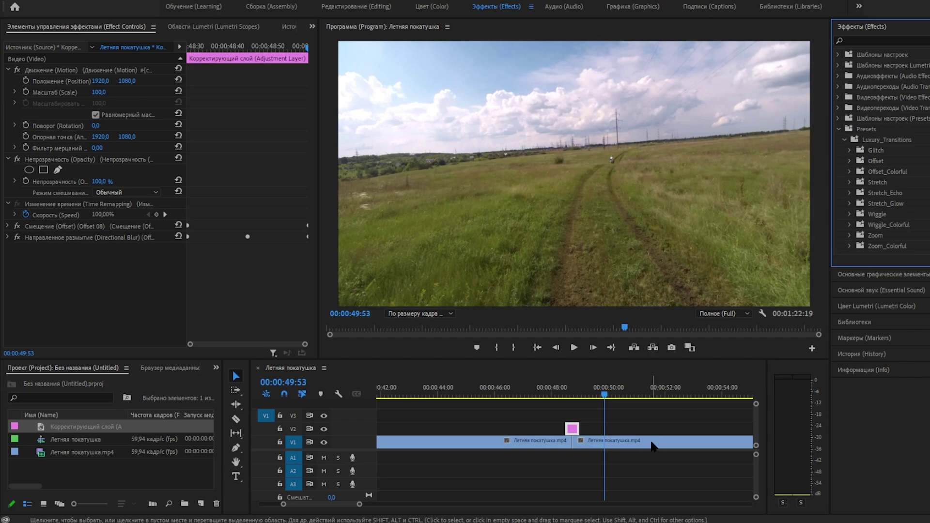
Step: Scrub back through the Offset 08 transition to 00:00:48:26 and show the whole sequence with all its cuts
left_click(579, 398)
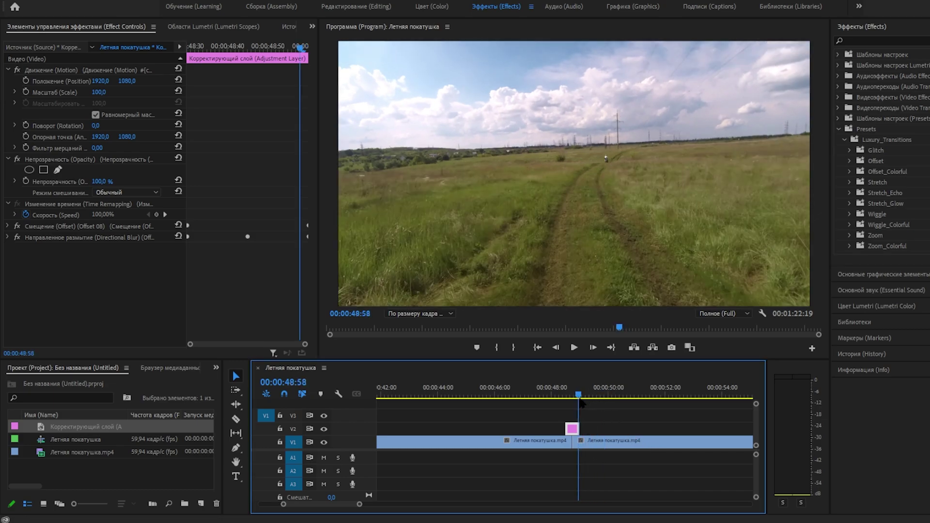
left_click_drag(579, 398, 564, 398)
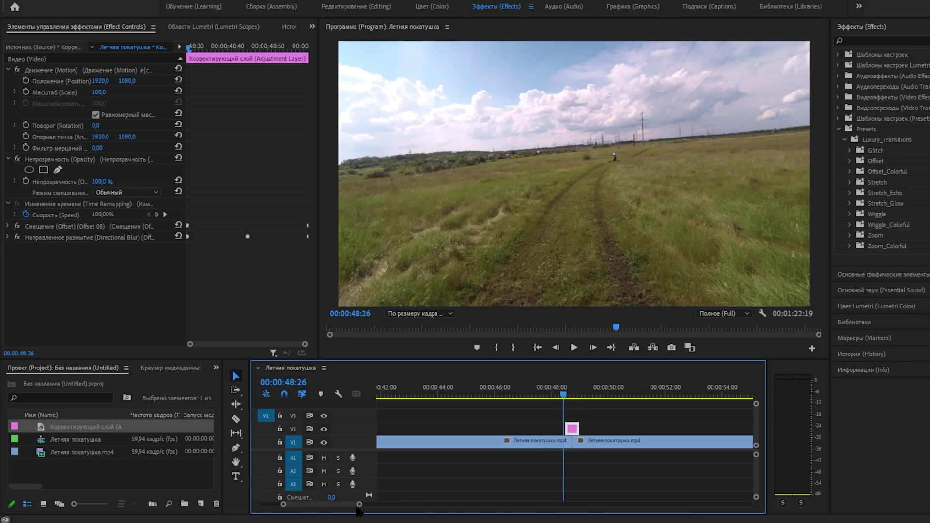
left_click_drag(360, 504, 434, 511)
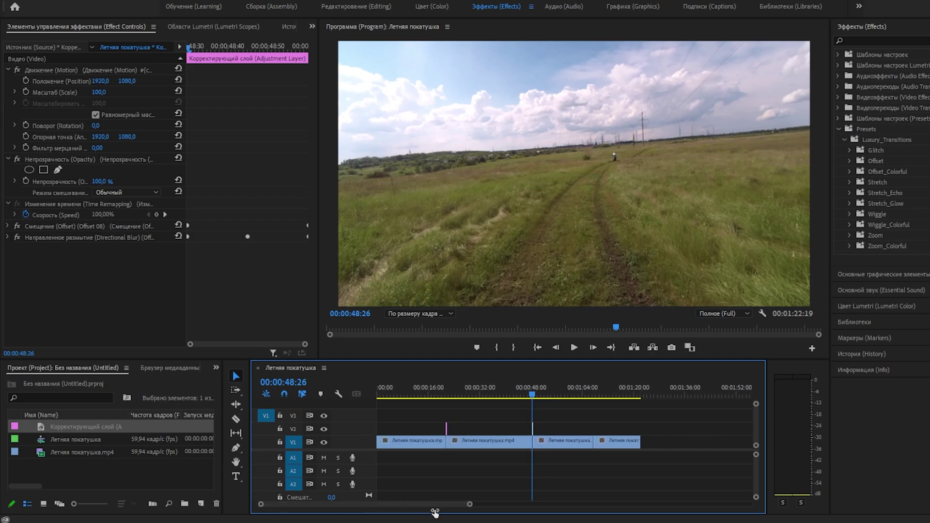